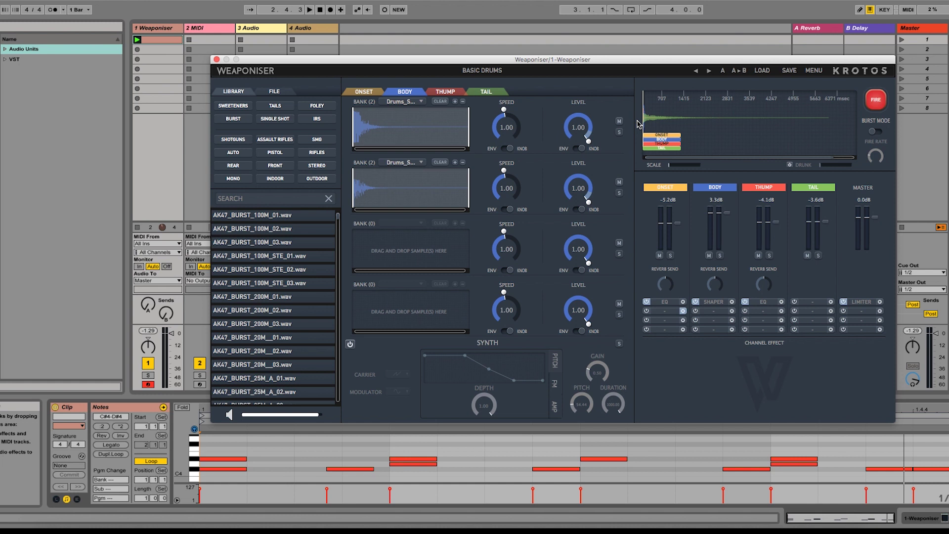
# Audition the sounds on two piano roll keys and play the clip with the Basic Drums preset.
pyautogui.click(194, 473)
pyautogui.click(194, 457)
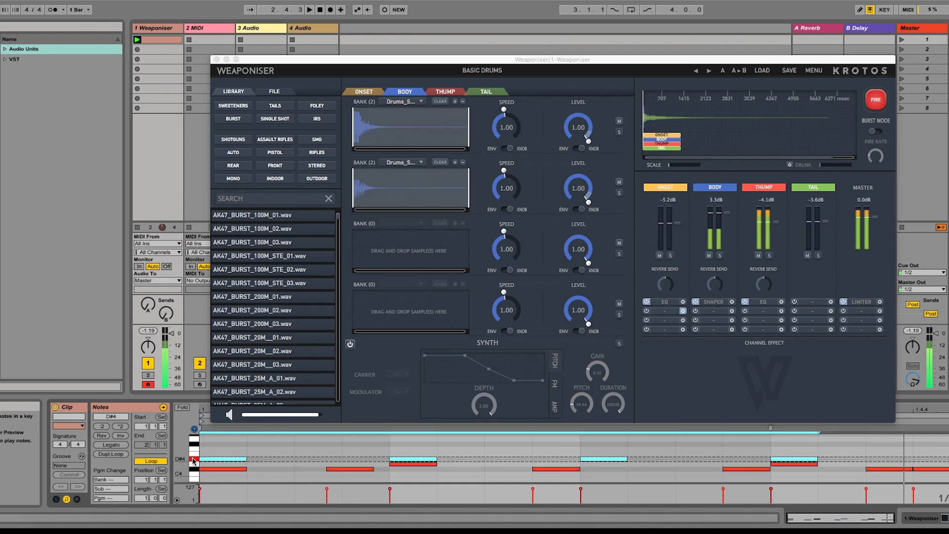
pyautogui.press('space')
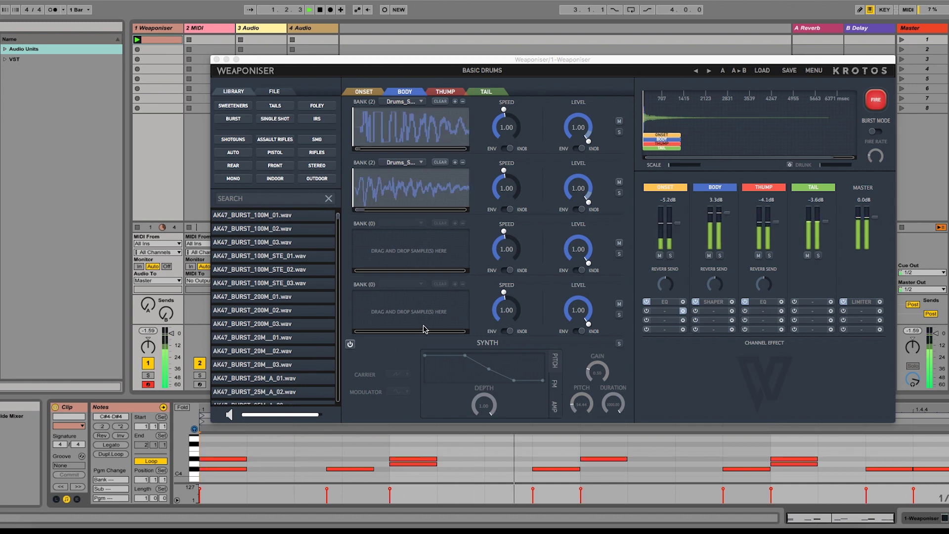
# Load the Dark Zipper factory preset from the Beats category and play the clip with it.
pyautogui.click(497, 72)
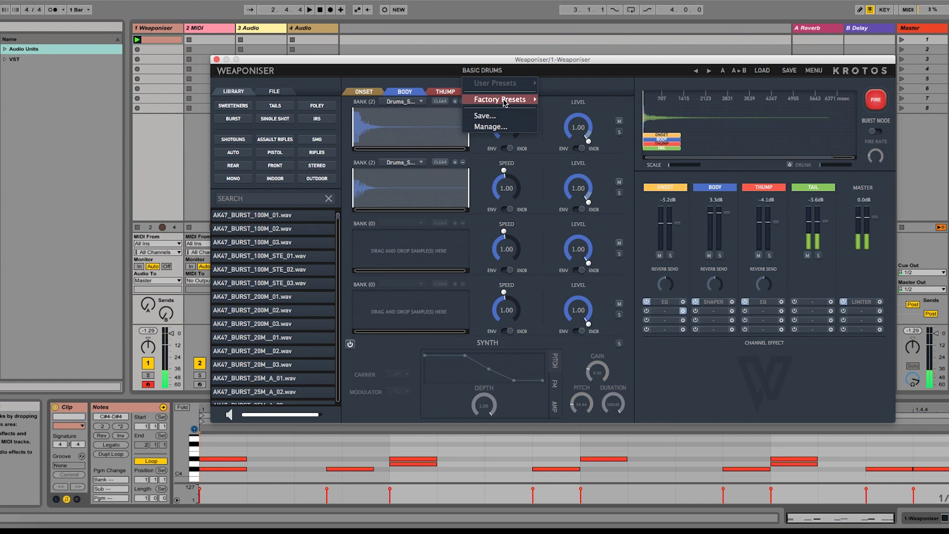
pyautogui.moveTo(519, 100)
pyautogui.moveTo(593, 127)
pyautogui.click(627, 197)
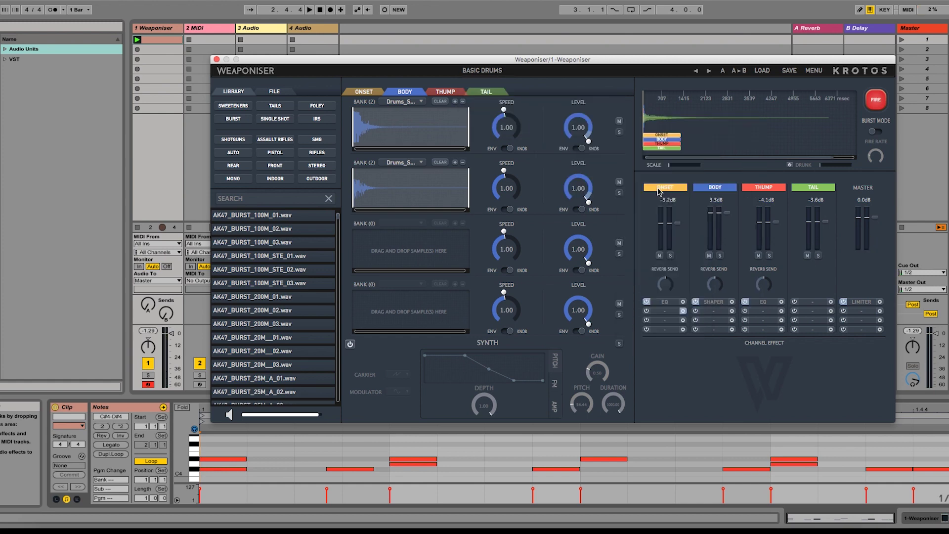
pyautogui.press('space')
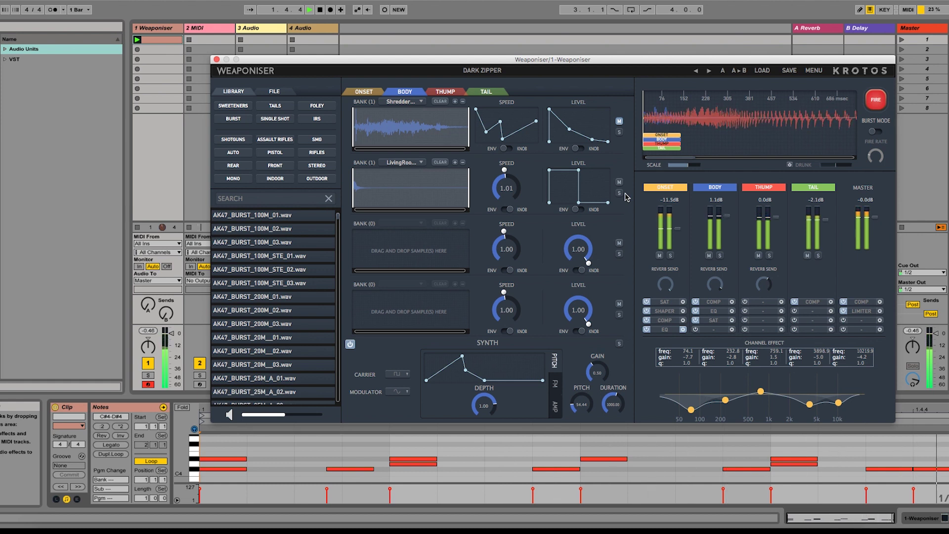
# Load the Drum Shaper factory preset from the Beats category and play the clip with it.
pyautogui.click(489, 72)
pyautogui.moveTo(500, 99)
pyautogui.moveTo(584, 122)
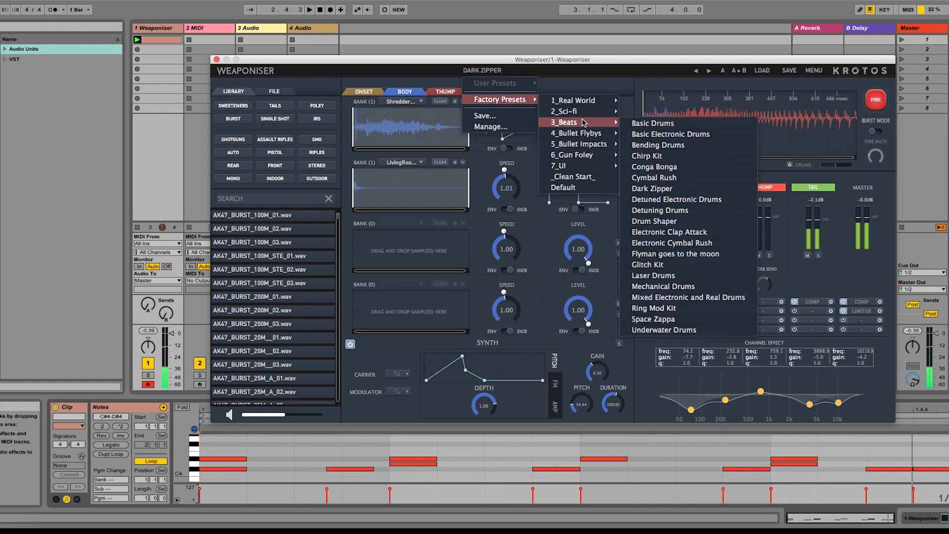
pyautogui.click(686, 222)
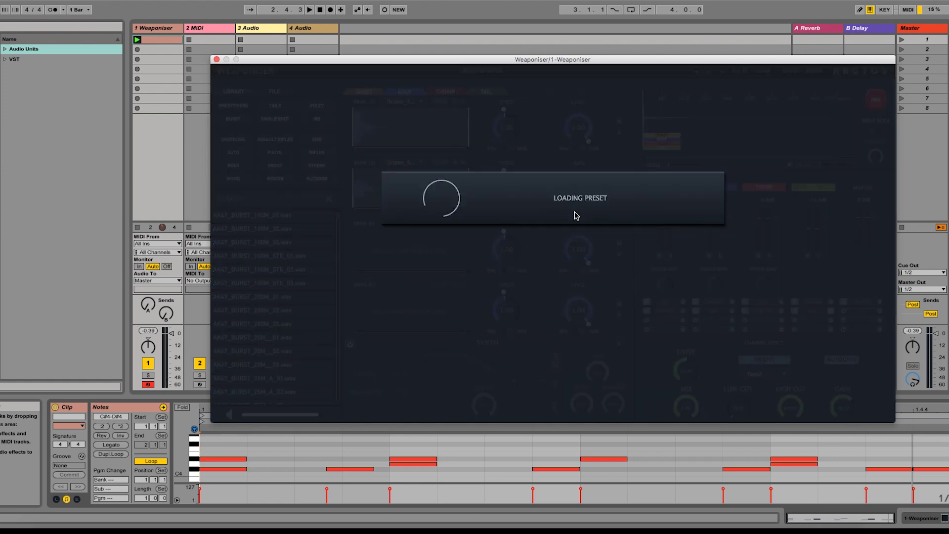
pyautogui.press('space')
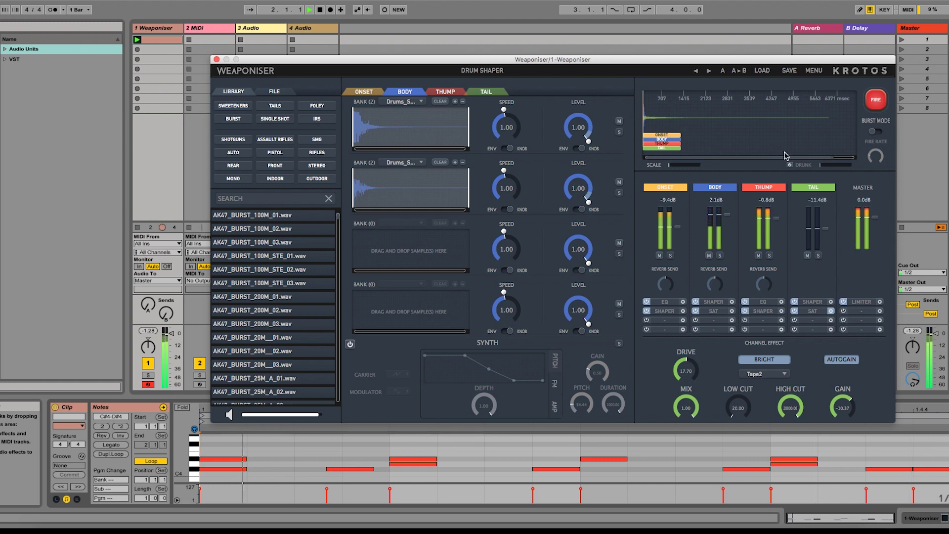
pyautogui.click(879, 132)
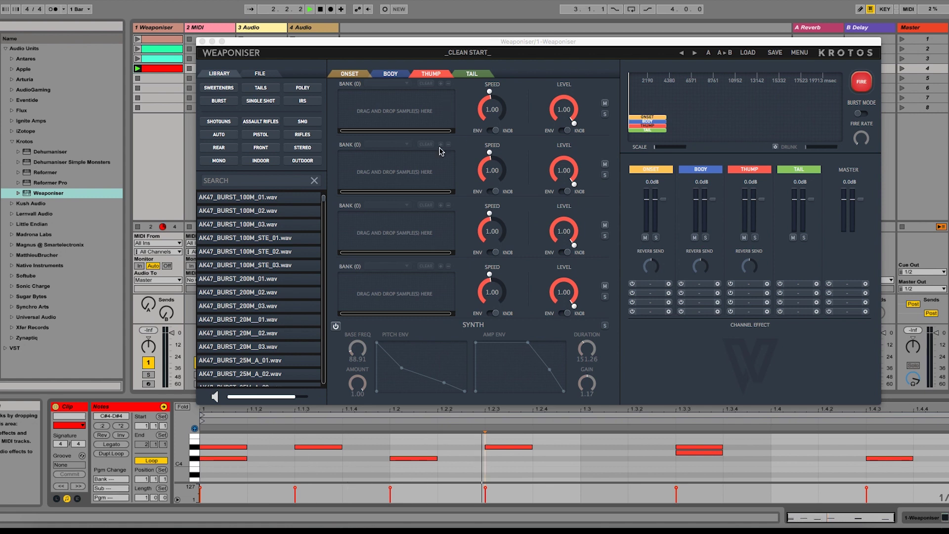
# Enable the Thump synth and set its base frequency to 74.79 and its duration to 156.40.
pyautogui.click(337, 327)
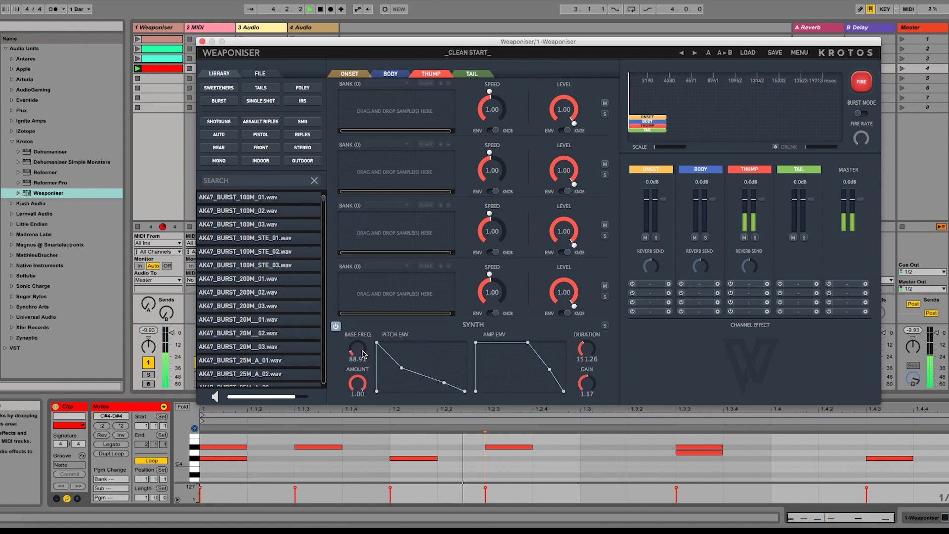
pyautogui.moveTo(360, 349); pyautogui.dragTo(363, 339)
pyautogui.moveTo(585, 358); pyautogui.dragTo(585, 365)
pyautogui.moveTo(356, 350); pyautogui.dragTo(354, 366)
pyautogui.moveTo(589, 355); pyautogui.dragTo(591, 347)
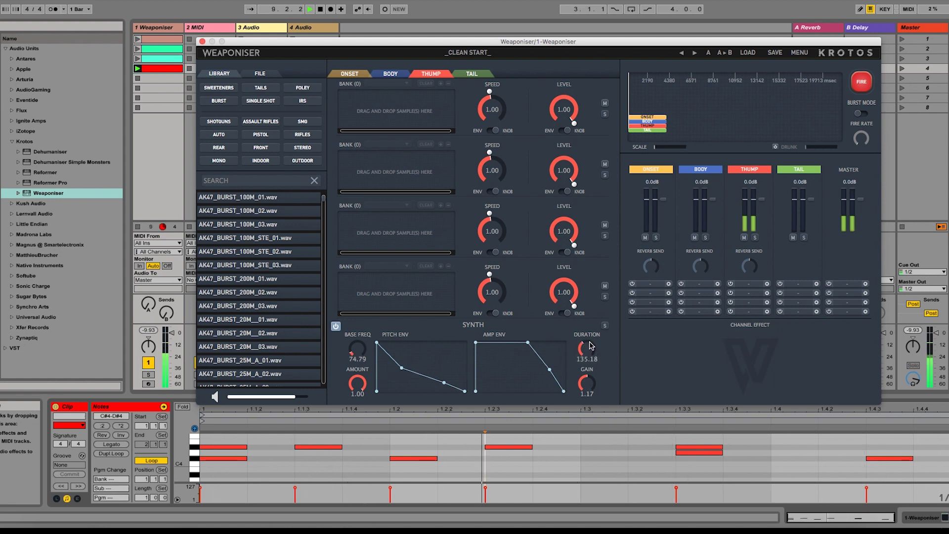
# Reshape the Thump synth's amplitude and pitch envelopes to fall earlier, and set the pitch envelope amount to 0.44.
pyautogui.moveTo(528, 343); pyautogui.dragTo(499, 342)
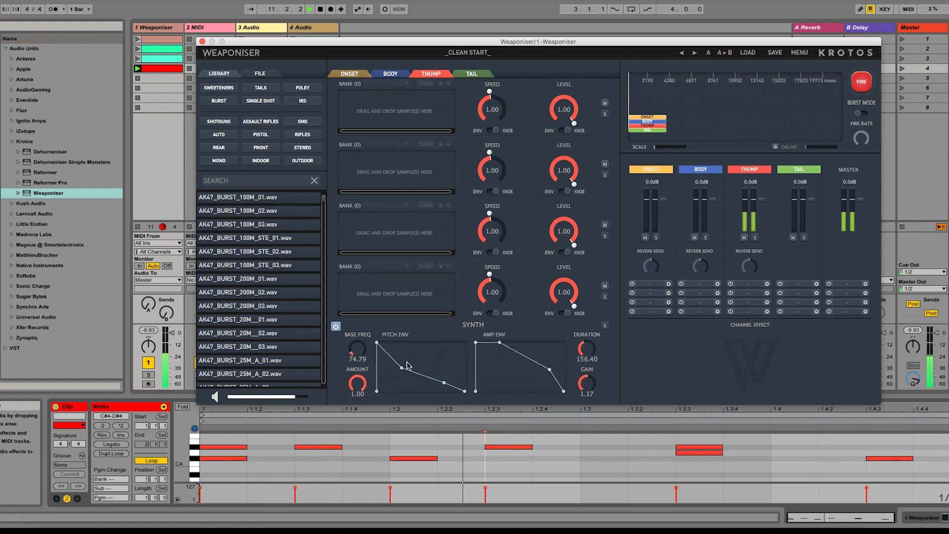
pyautogui.moveTo(407, 366); pyautogui.dragTo(394, 380)
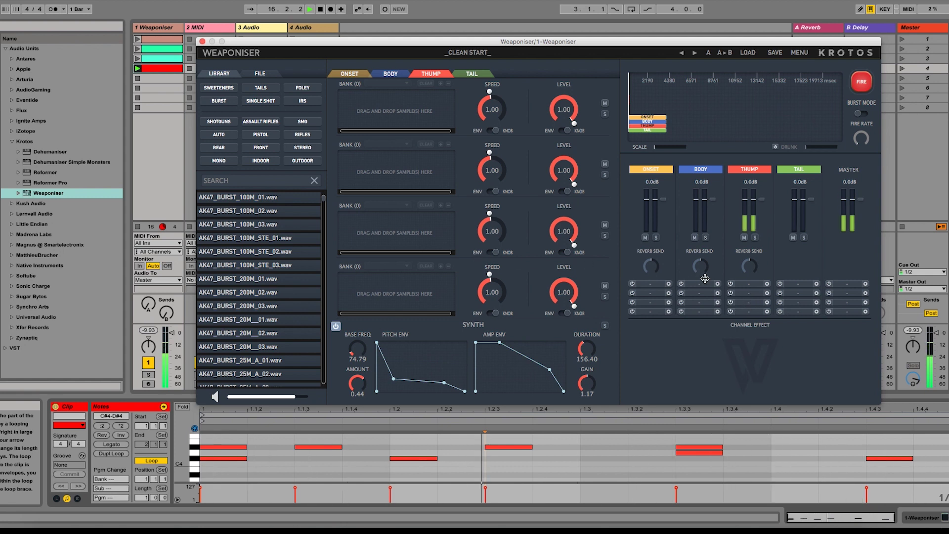
# Add a Saturation effect to the first effect slot of the Thump channel with a drive of 3.50.
pyautogui.click(744, 283)
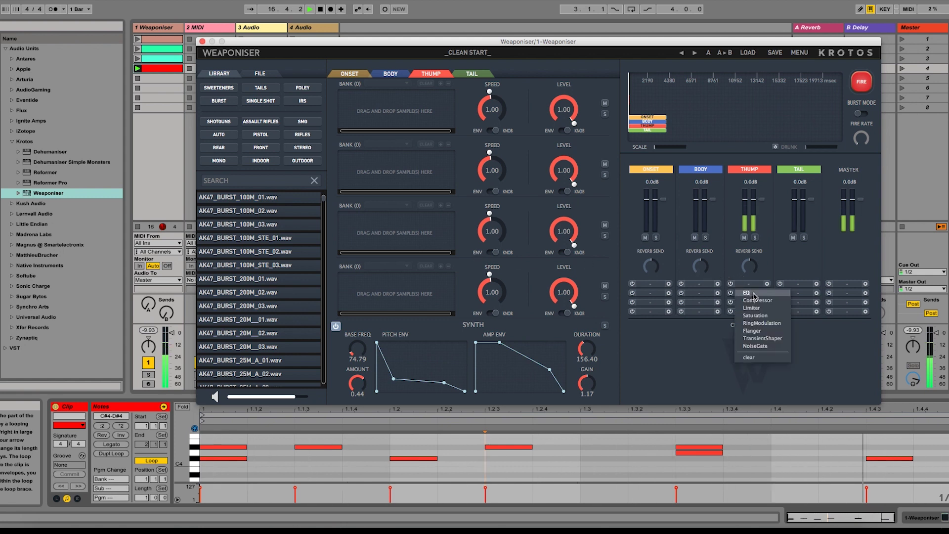
pyautogui.click(756, 320)
pyautogui.moveTo(671, 352)
pyautogui.mouseDown()
pyautogui.moveTo(675, 341)
pyautogui.moveTo(675, 354)
pyautogui.mouseUp()
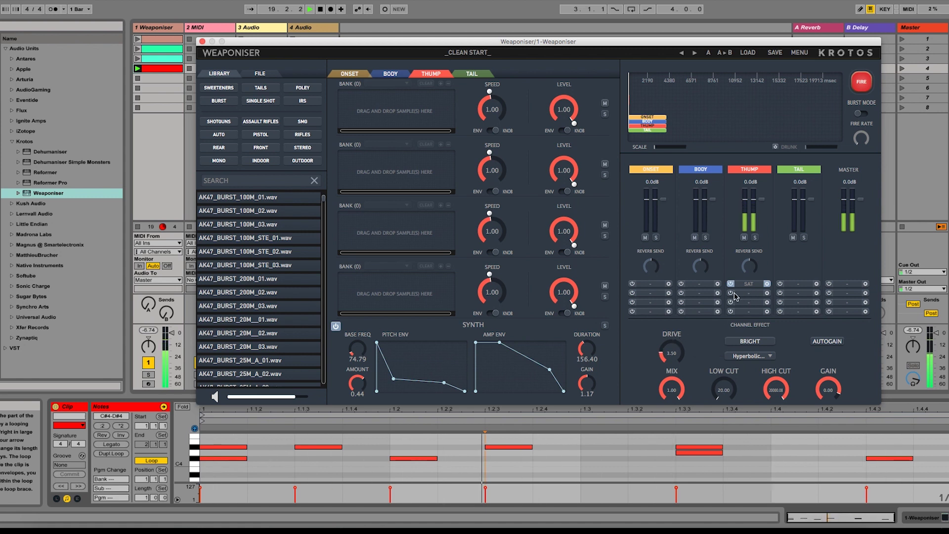
# Search the sample library for "kick" and audition Kick_click.wav and Kick_hard_low.wav.
pyautogui.click(272, 181)
pyautogui.write('kick')
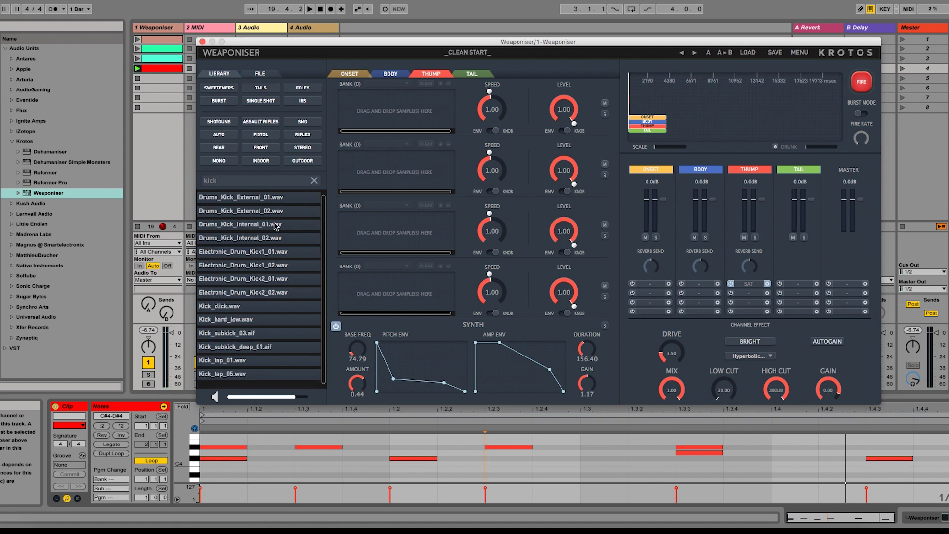
pyautogui.click(219, 308)
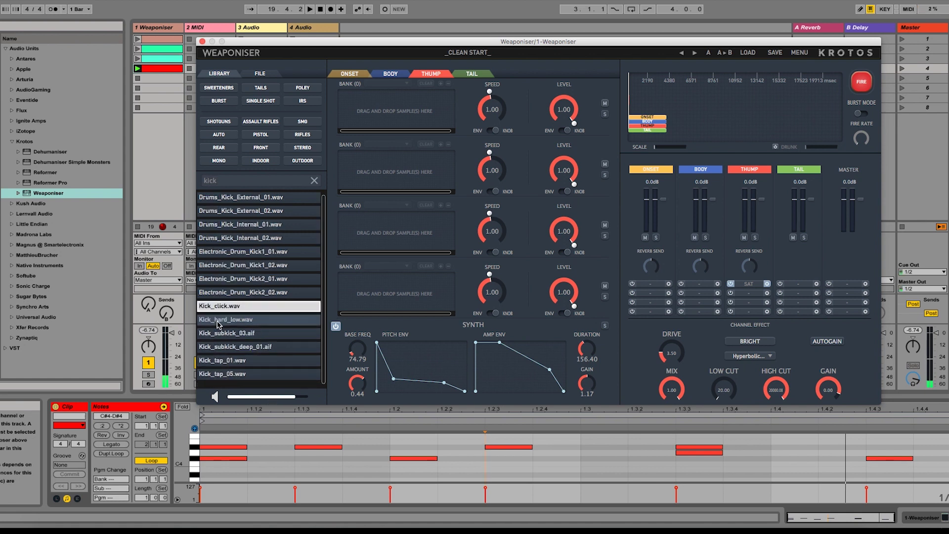
pyautogui.click(218, 319)
# Load Kick_click.wav and Kick_hard_low.wav into the first two Thump banks, switch the synth off and play the clip.
pyautogui.moveTo(212, 310); pyautogui.dragTo(357, 109)
pyautogui.click(336, 327)
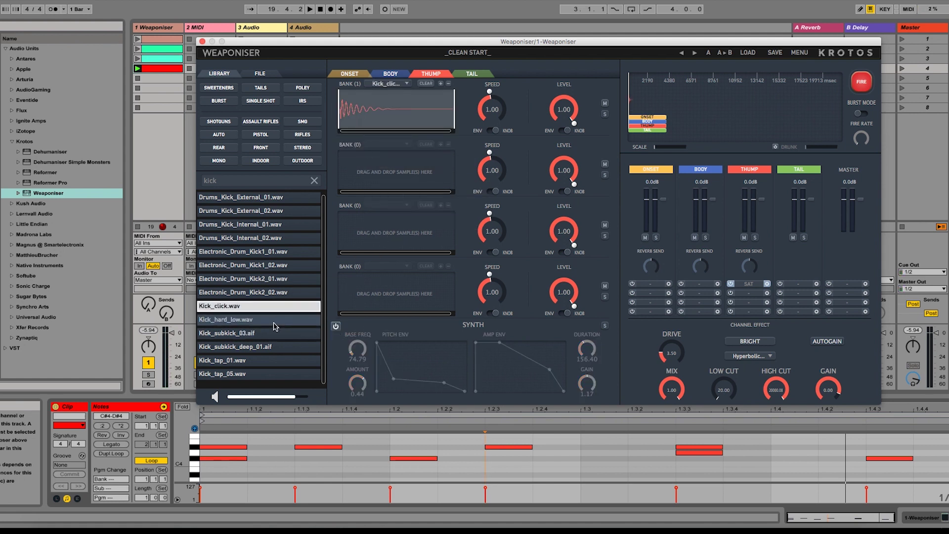
pyautogui.moveTo(272, 320); pyautogui.dragTo(395, 180)
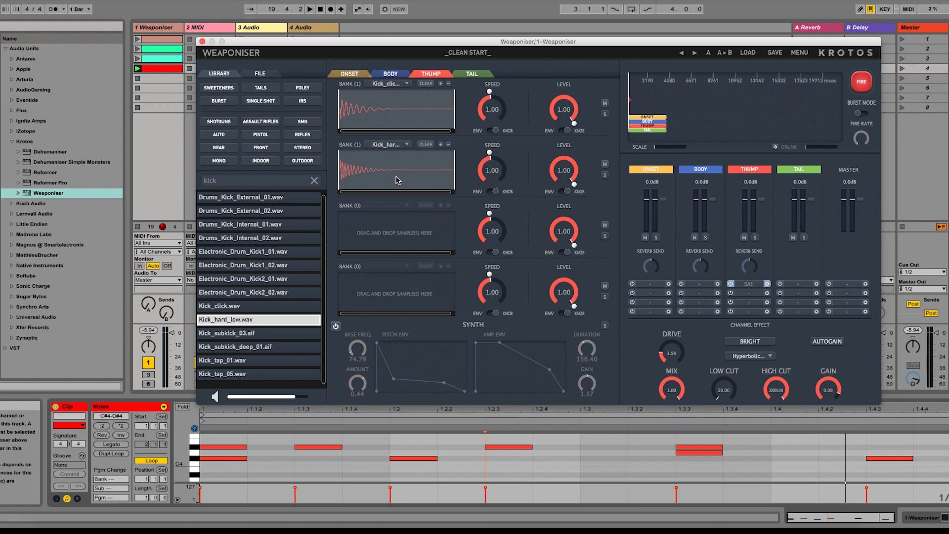
pyautogui.press('space')
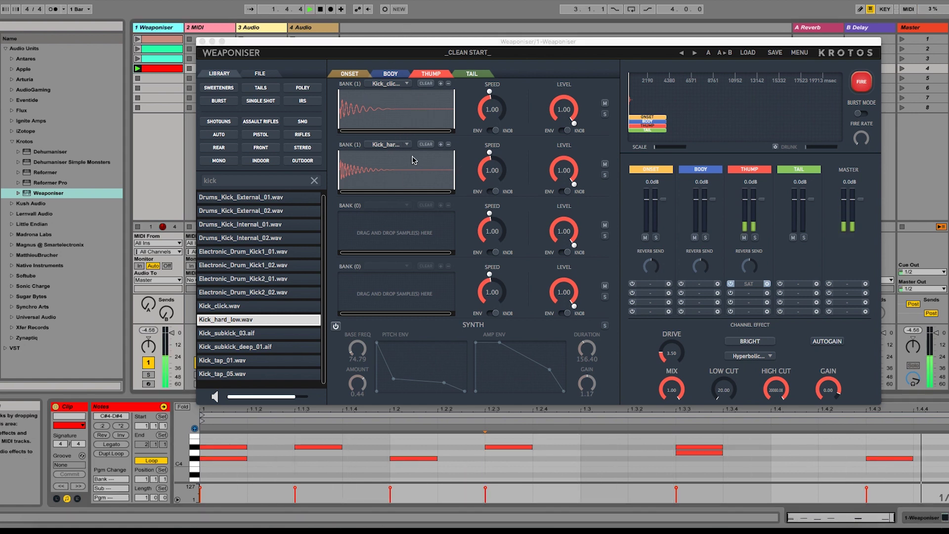
# Compare the Thump sound with and without its synth, leave the synth off, and raise the saturation drive to 5.4 dB.
pyautogui.click(336, 326)
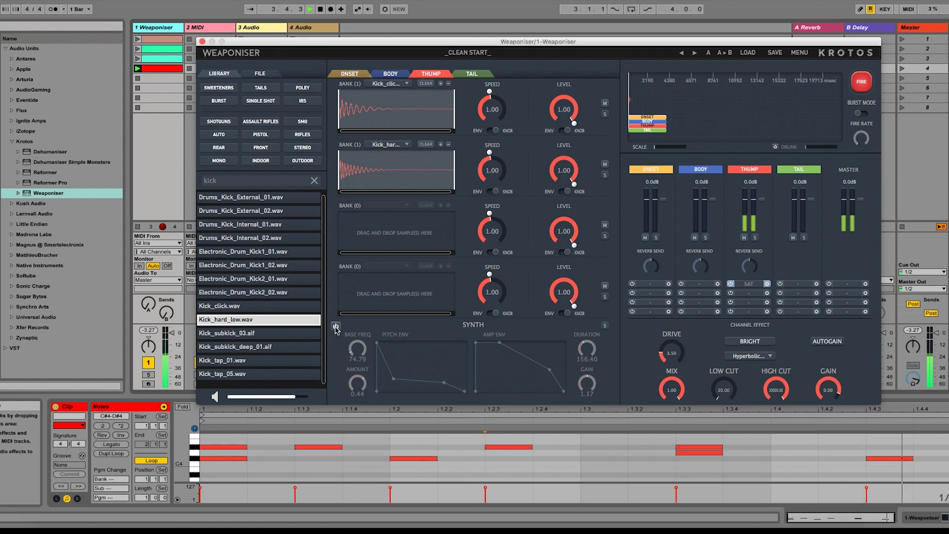
pyautogui.click(336, 326)
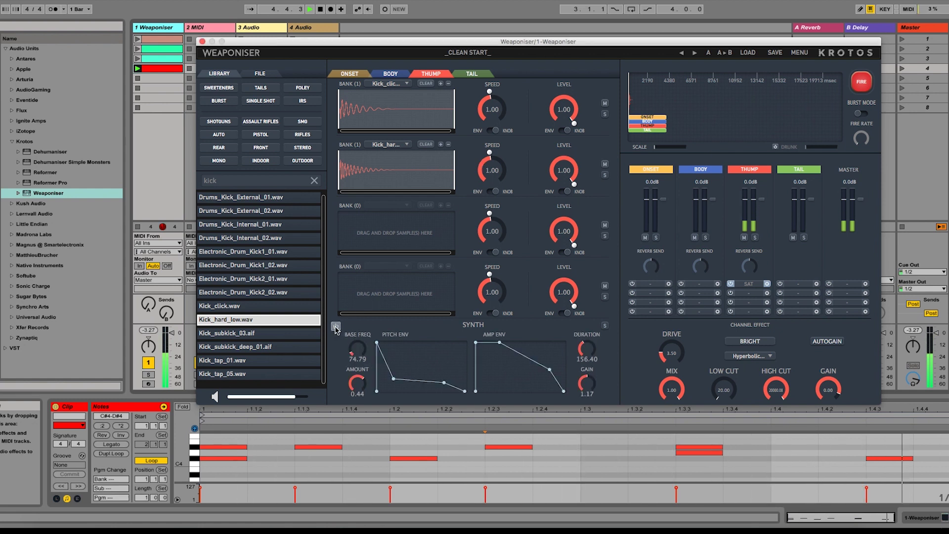
pyautogui.moveTo(672, 352); pyautogui.dragTo(672, 343)
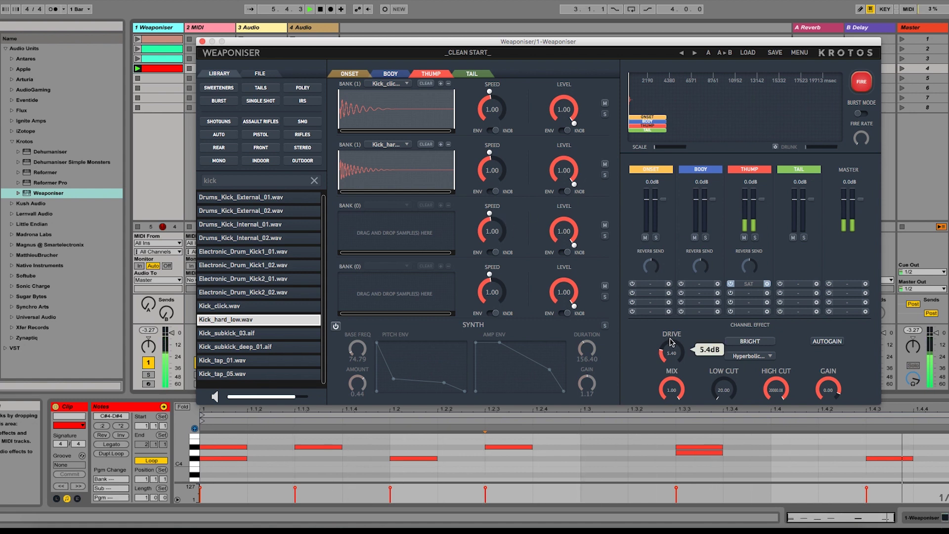
# Add a Limiter to the last effect slot of the Master channel with release 0.17 and threshold -2.89.
pyautogui.click(848, 311)
pyautogui.click(850, 336)
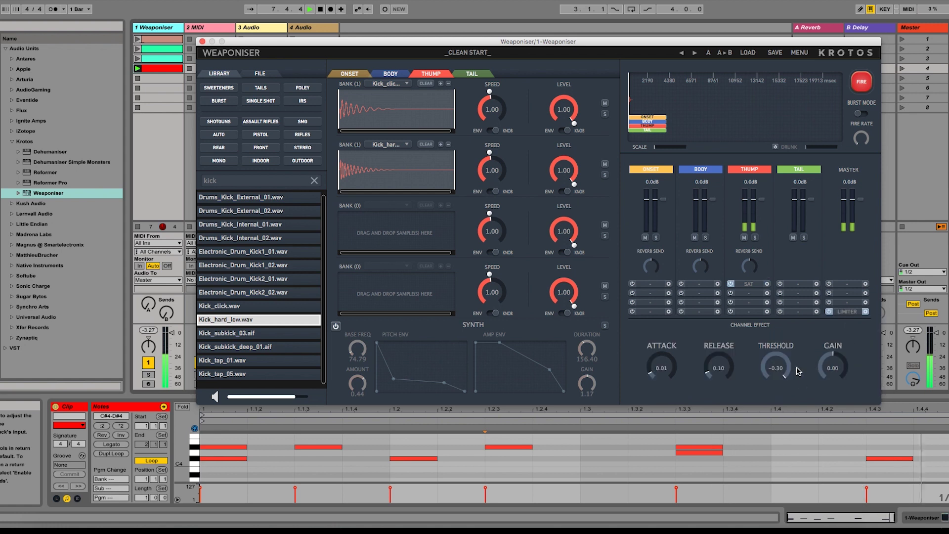
pyautogui.moveTo(774, 368)
pyautogui.moveTo(721, 351)
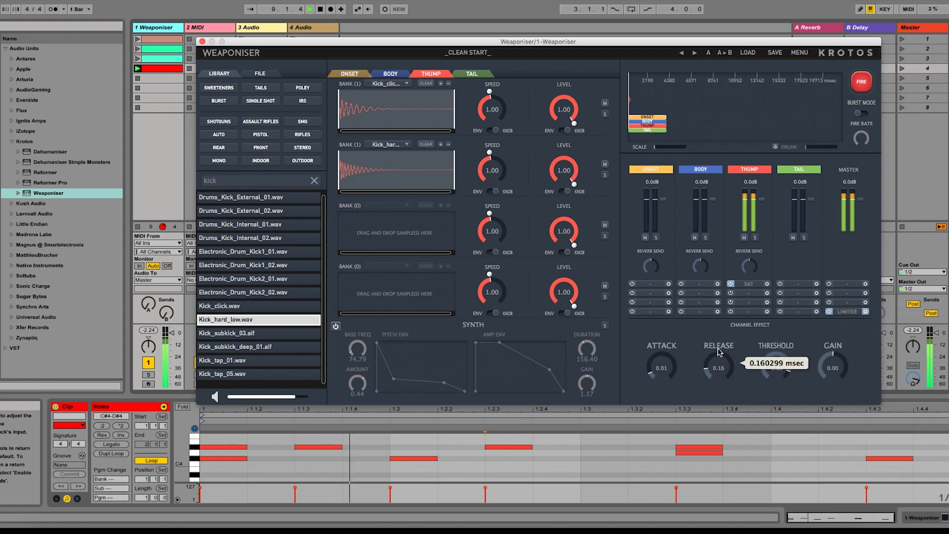
# Enable the Body synth and set its pitch to 242.57 and its duration to 37.65.
pyautogui.click(402, 78)
pyautogui.click(336, 326)
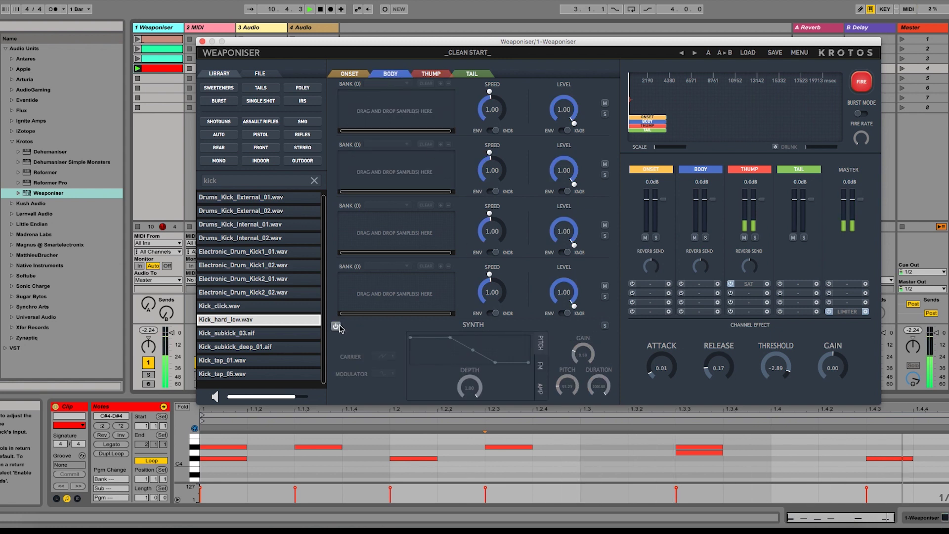
pyautogui.moveTo(609, 378); pyautogui.dragTo(568, 445)
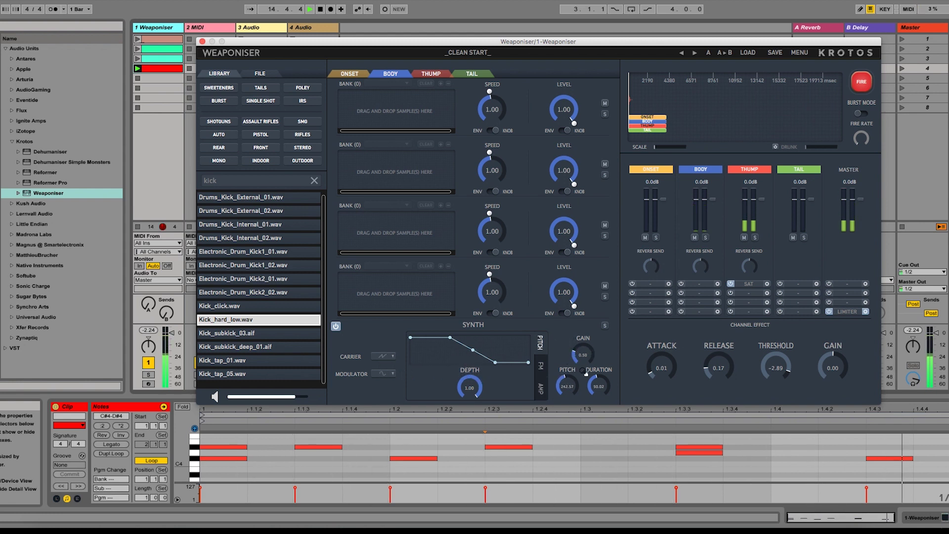
pyautogui.moveTo(594, 377); pyautogui.dragTo(590, 387)
# Reshape the Body synth's amplitude envelope into a short high plateau followed by a decay to a low level.
pyautogui.click(541, 389)
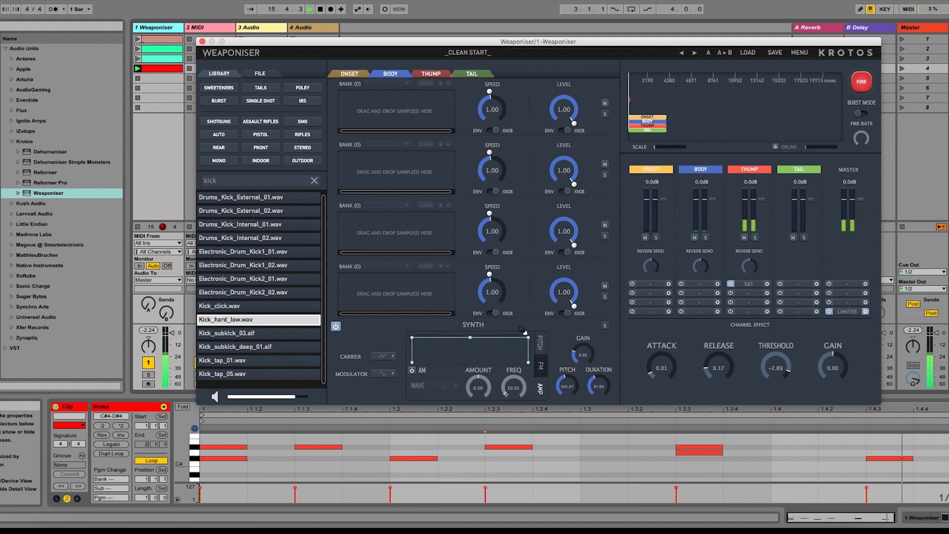
pyautogui.moveTo(474, 342); pyautogui.dragTo(463, 351)
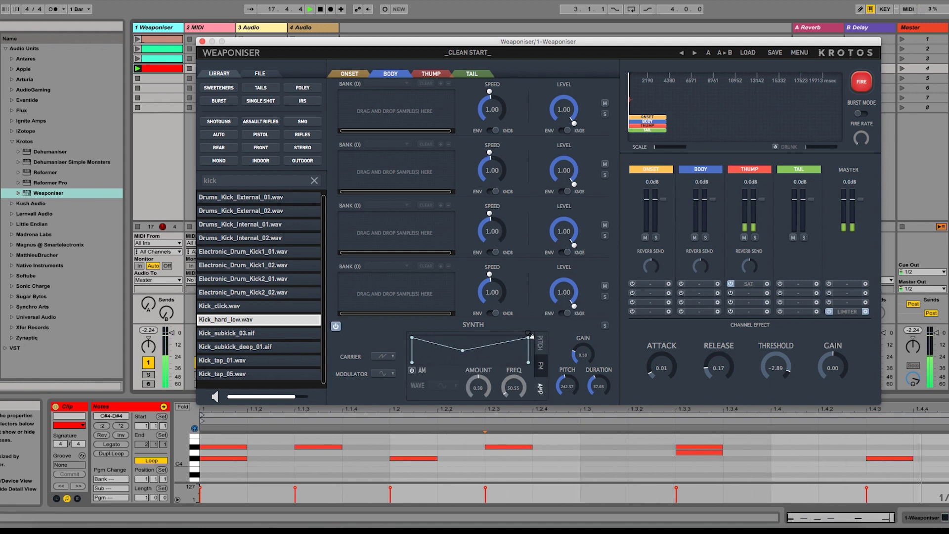
pyautogui.moveTo(528, 337); pyautogui.dragTo(458, 340)
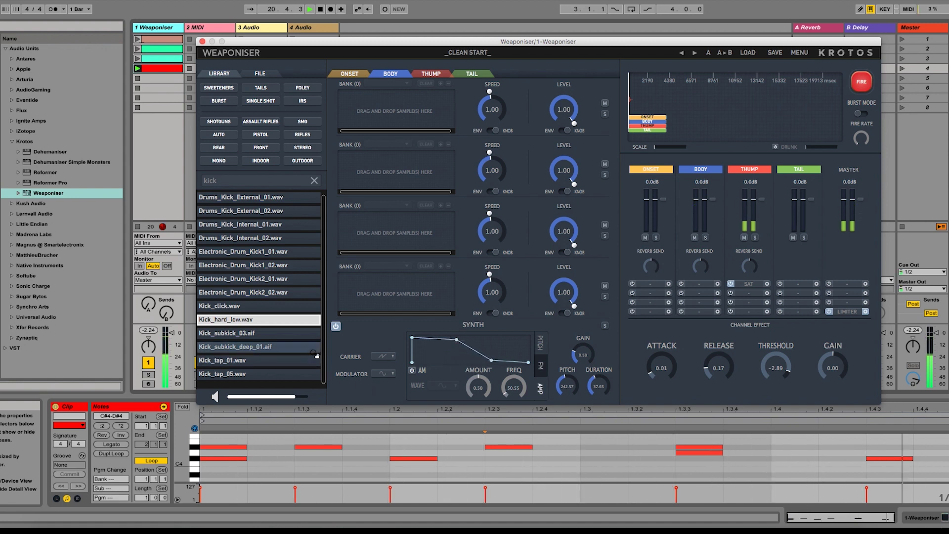
# Search the sample library for "drum" and load Electronic_Drum_Snare_01.wav into the first Body bank.
pyautogui.click(314, 181)
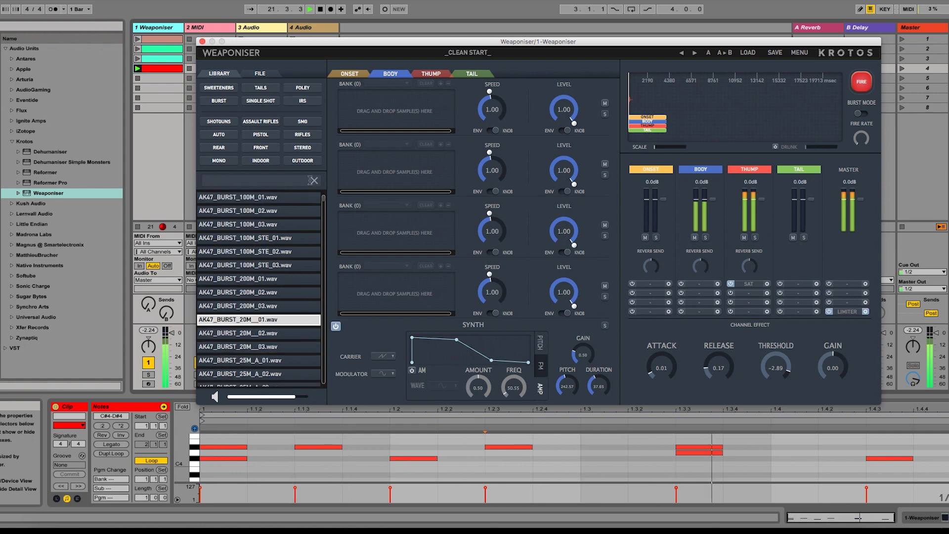
pyautogui.click(275, 180)
pyautogui.write('drum')
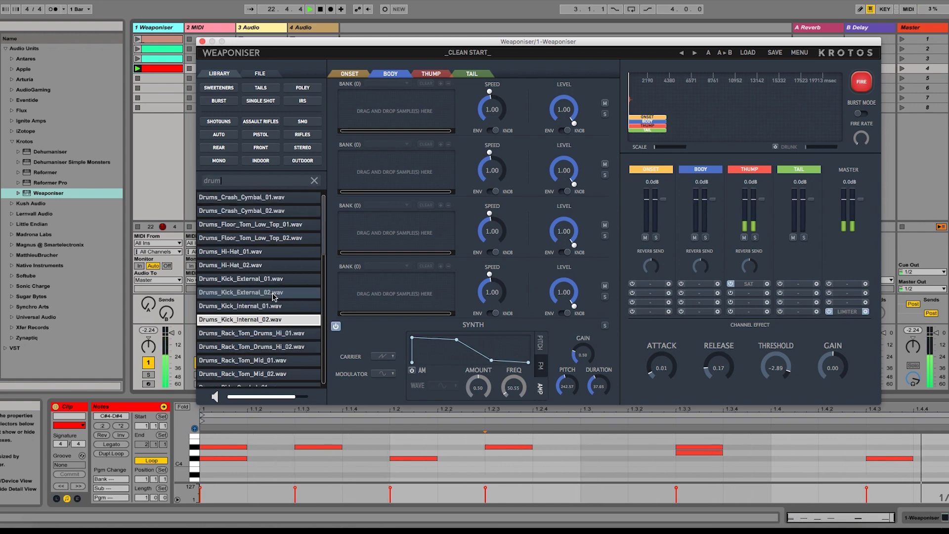
pyautogui.scroll(-3, 273, 298)
pyautogui.scroll(-15, 273, 298)
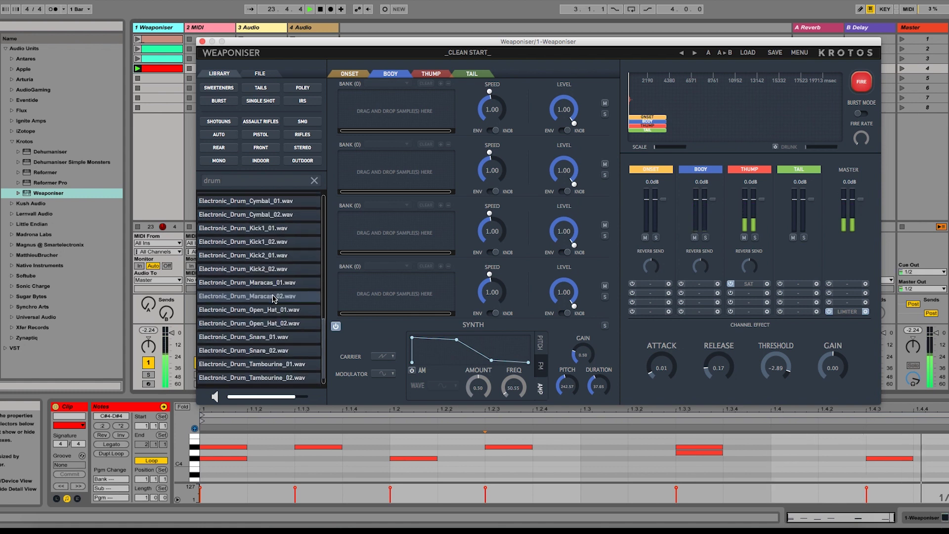
pyautogui.click(247, 343)
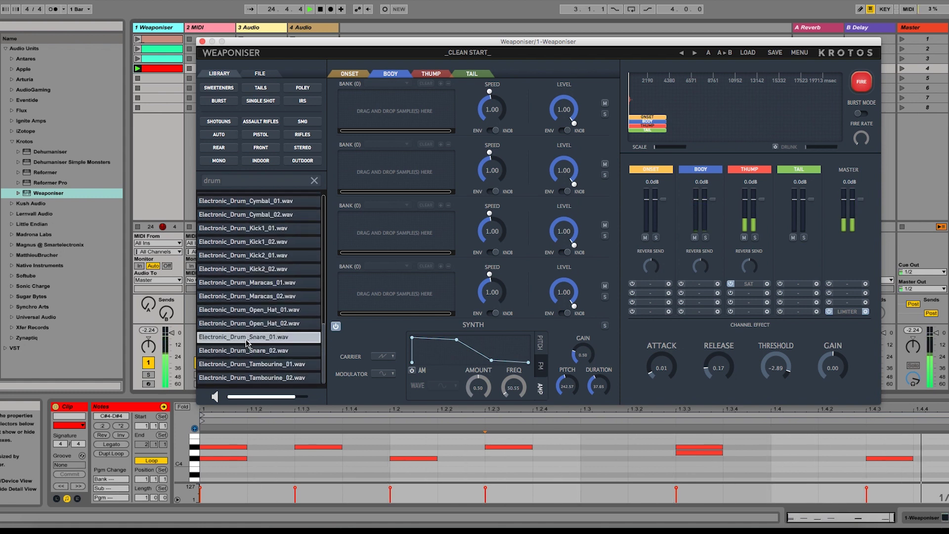
pyautogui.moveTo(233, 342); pyautogui.dragTo(356, 119)
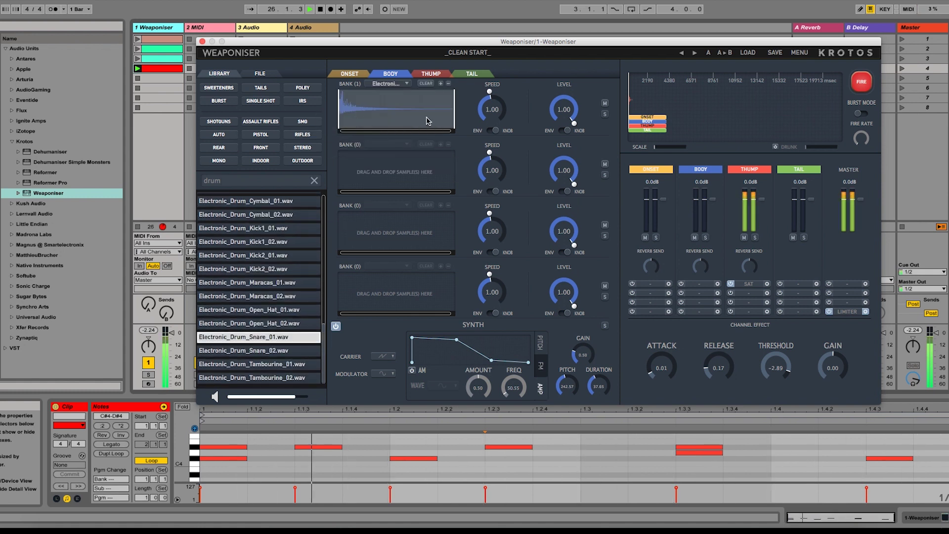
# Add Electronic_Drum_Snare_02.wav as a second sample in the first Body bank.
pyautogui.click(449, 84)
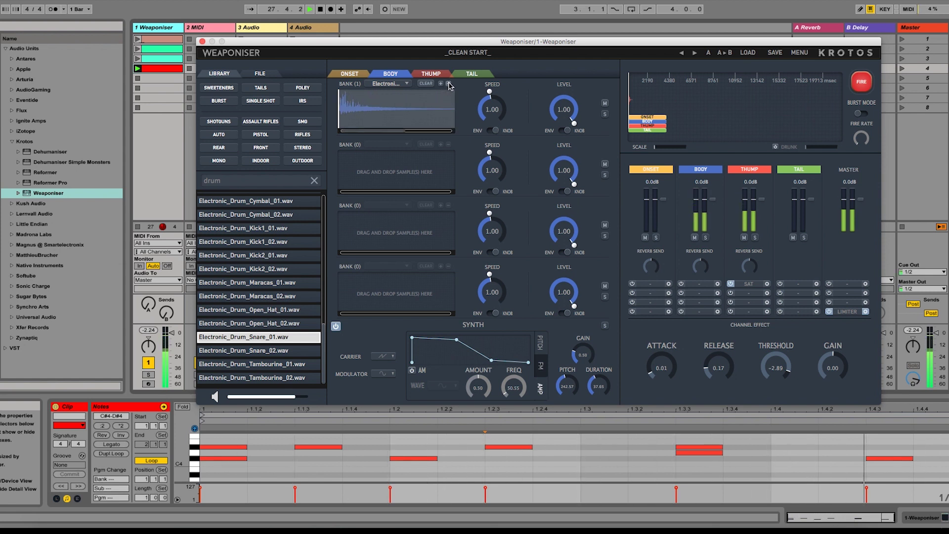
pyautogui.moveTo(220, 354); pyautogui.dragTo(349, 116)
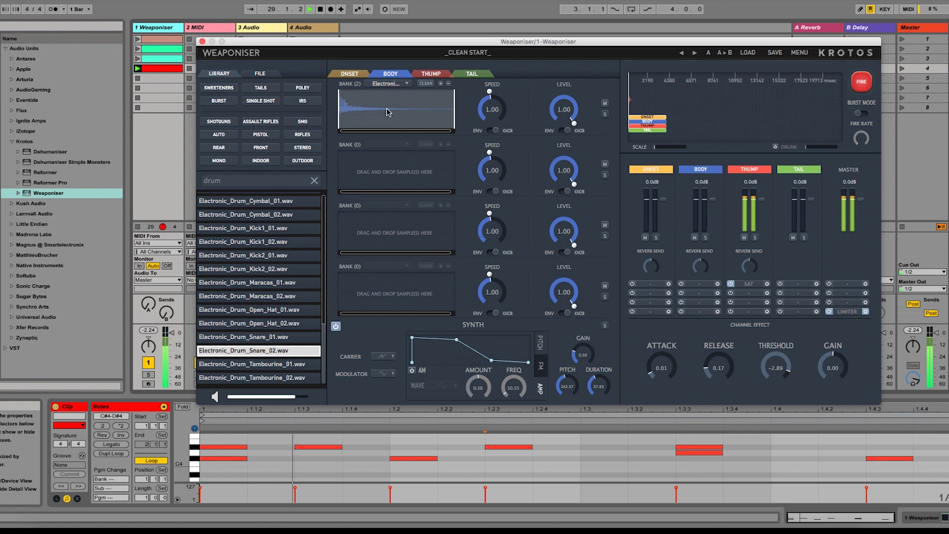
pyautogui.click(441, 84)
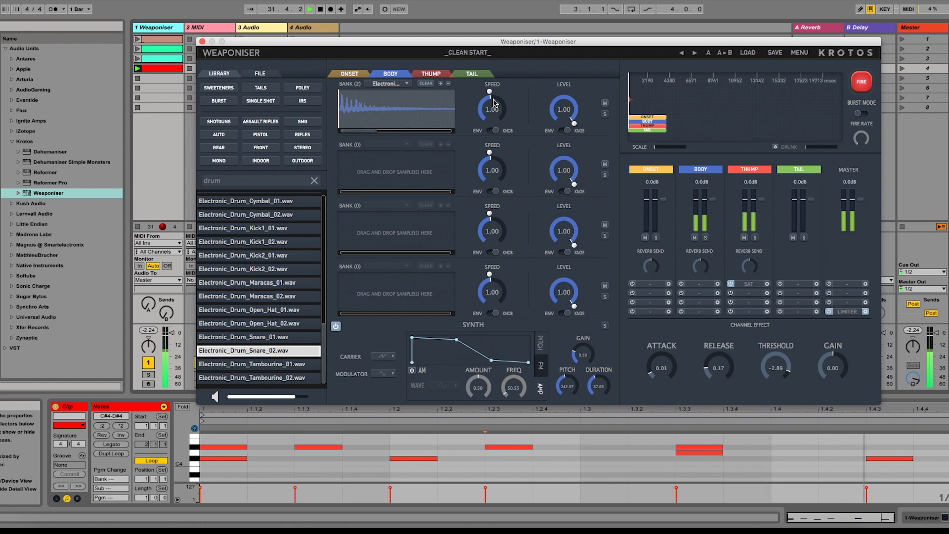
# Solo the Body channel and set the first Body bank's speed to 1.07.
pyautogui.moveTo(494, 101); pyautogui.dragTo(504, 83)
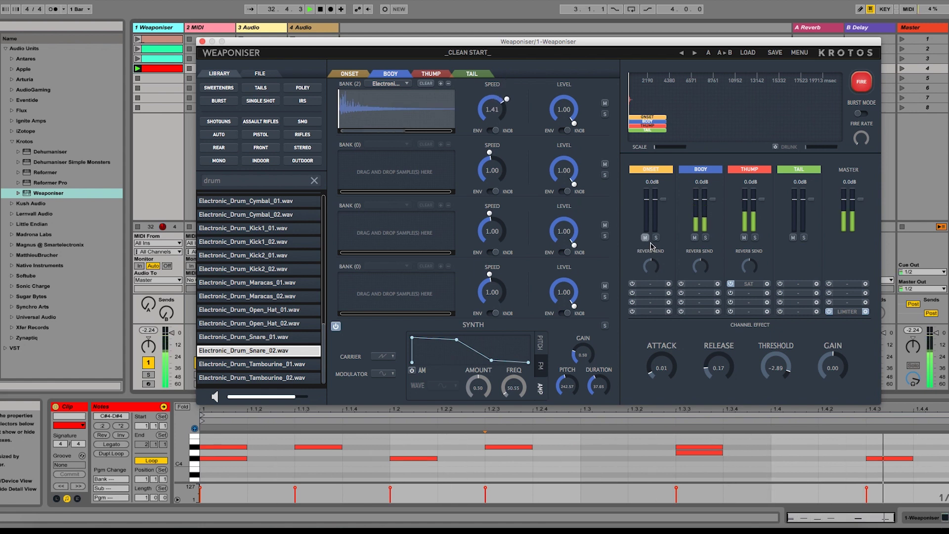
pyautogui.click(706, 238)
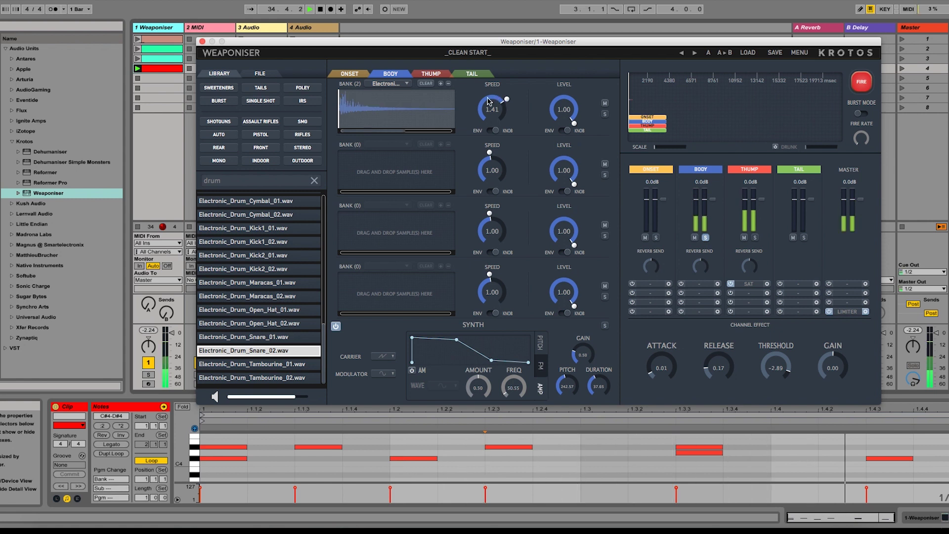
pyautogui.moveTo(493, 100); pyautogui.dragTo(476, 108)
pyautogui.moveTo(480, 90)
pyautogui.mouseDown()
pyautogui.moveTo(512, 74)
pyautogui.moveTo(489, 103)
pyautogui.mouseUp()
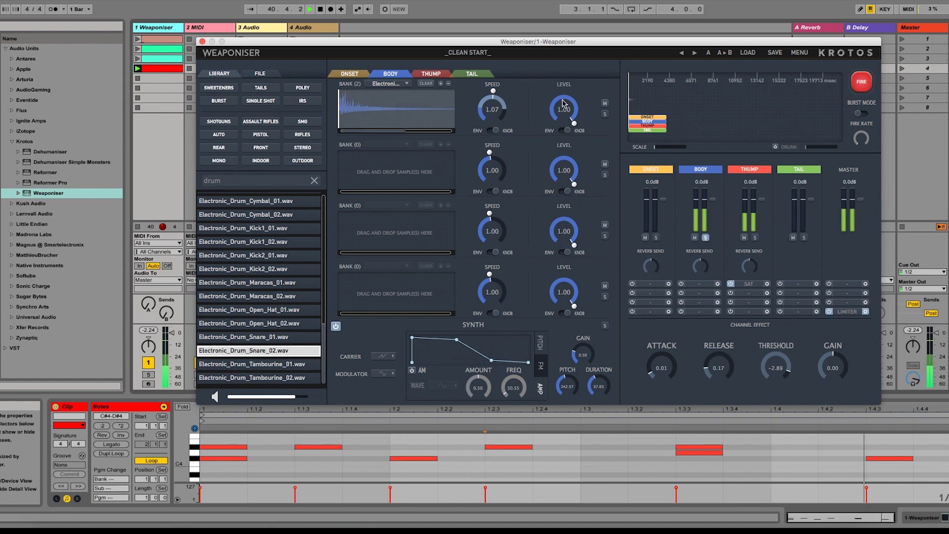
# Try a short-plateau-and-decay level envelope and speed 1.04 on the first Body bank, then return its level to knob control.
pyautogui.moveTo(563, 113)
pyautogui.mouseDown()
pyautogui.moveTo(519, 188)
pyautogui.moveTo(541, 104)
pyautogui.moveTo(575, 123)
pyautogui.mouseUp()
pyautogui.click(563, 131)
pyautogui.moveTo(568, 114); pyautogui.dragTo(546, 89)
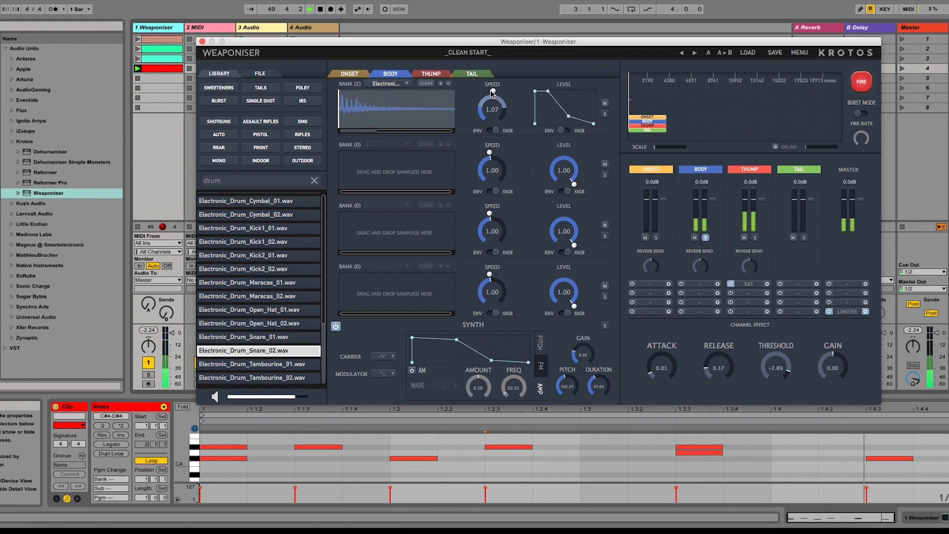
pyautogui.moveTo(488, 104); pyautogui.dragTo(494, 91)
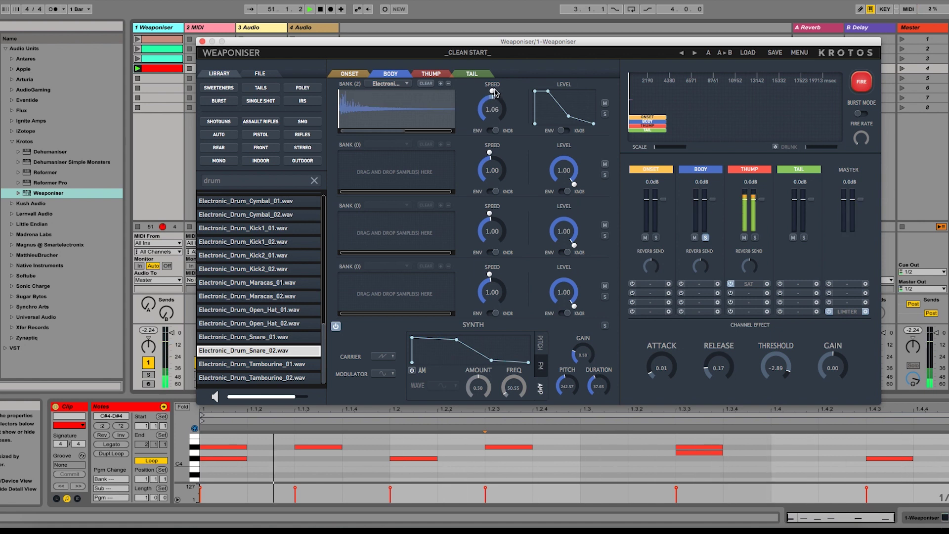
pyautogui.click(566, 131)
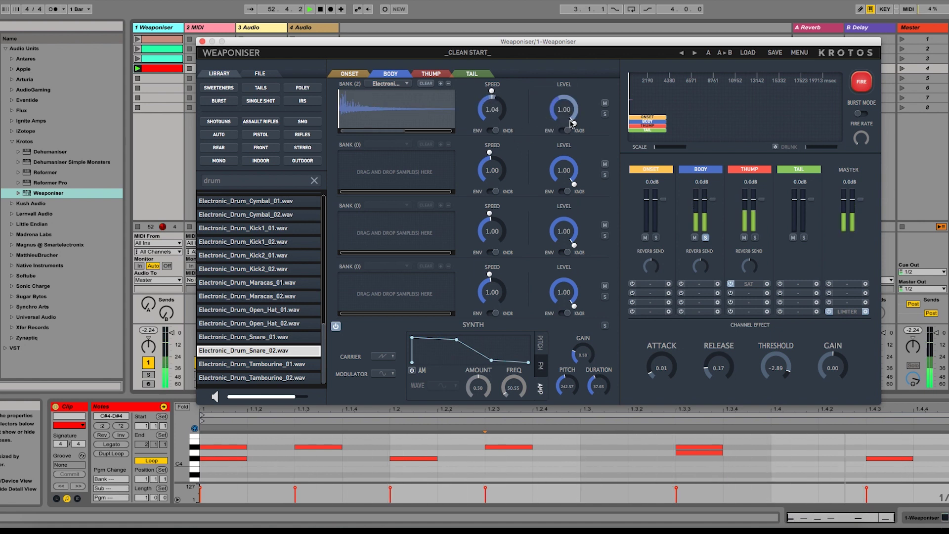
# Switch the first Body bank's speed to envelope control and shape it with a high start, a quick dip and a flat end.
pyautogui.click(493, 131)
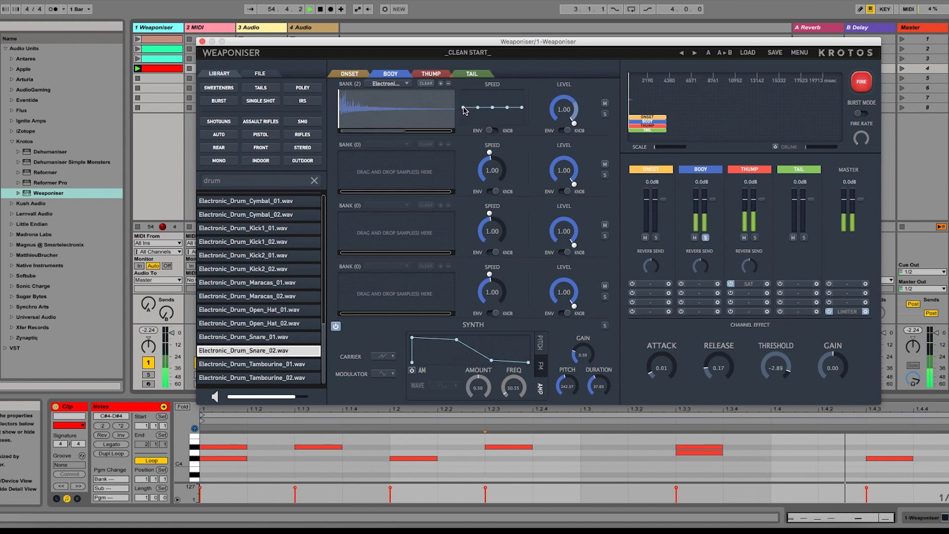
pyautogui.moveTo(465, 107)
pyautogui.mouseDown()
pyautogui.moveTo(463, 84)
pyautogui.moveTo(480, 119)
pyautogui.mouseUp()
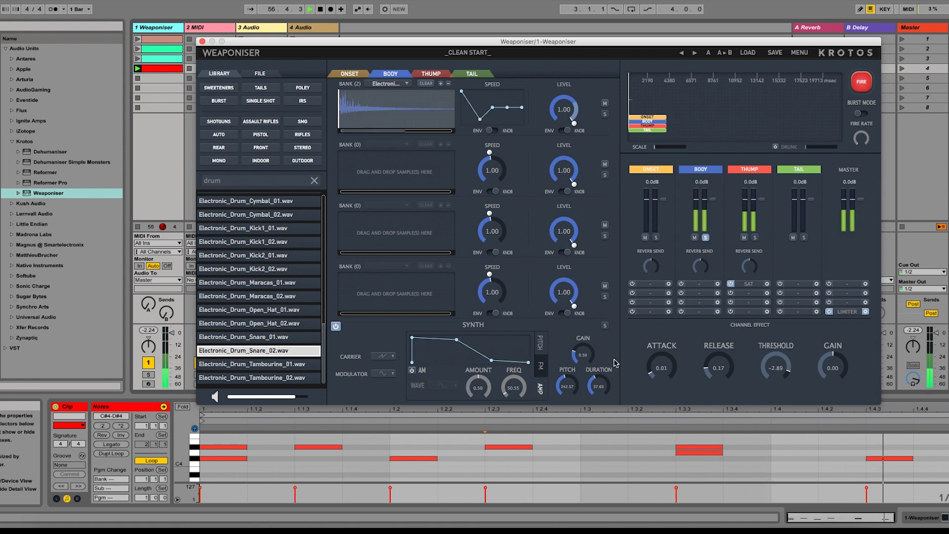
# Add a Compressor to the Body channel's first effect slot with autogain, a lower threshold and higher ratio, and unsolo the channel.
pyautogui.click(702, 286)
pyautogui.click(705, 303)
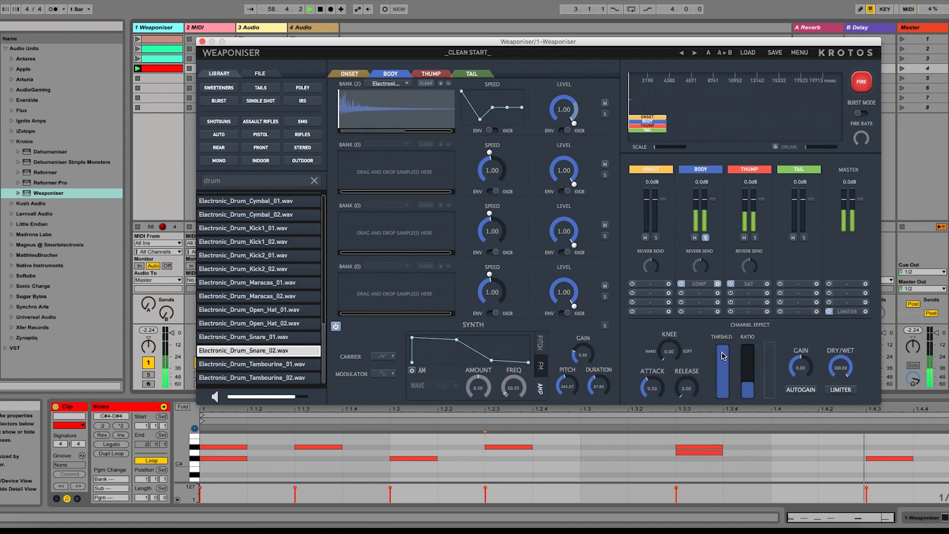
pyautogui.click(801, 389)
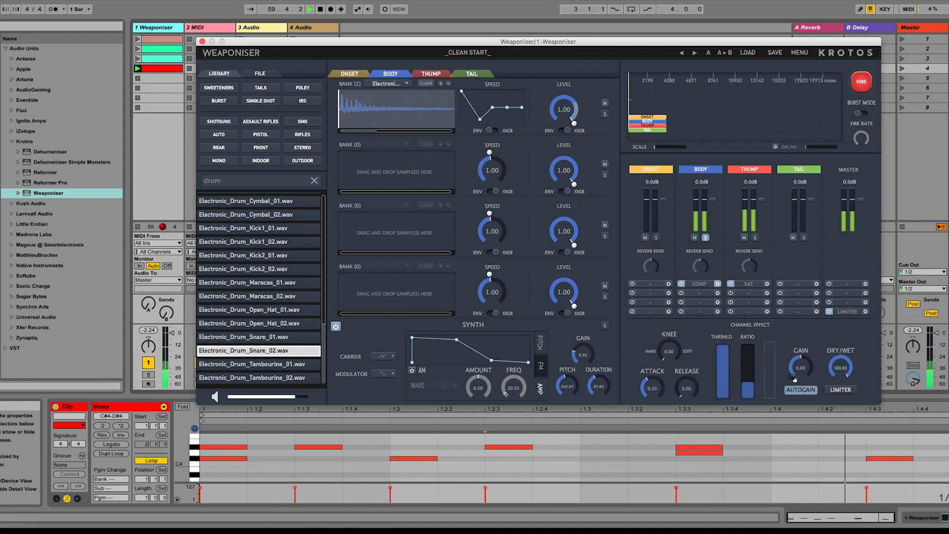
pyautogui.moveTo(723, 361); pyautogui.dragTo(703, 362)
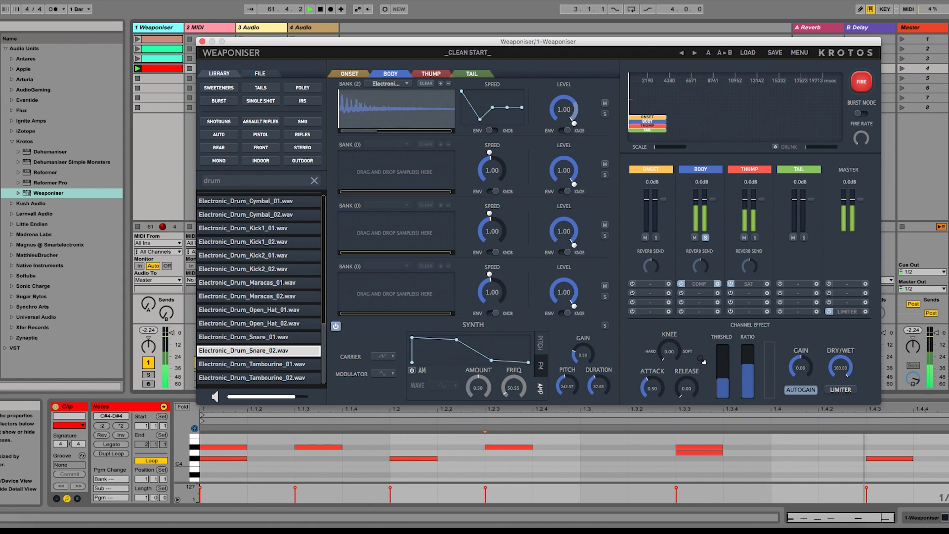
pyautogui.click(706, 238)
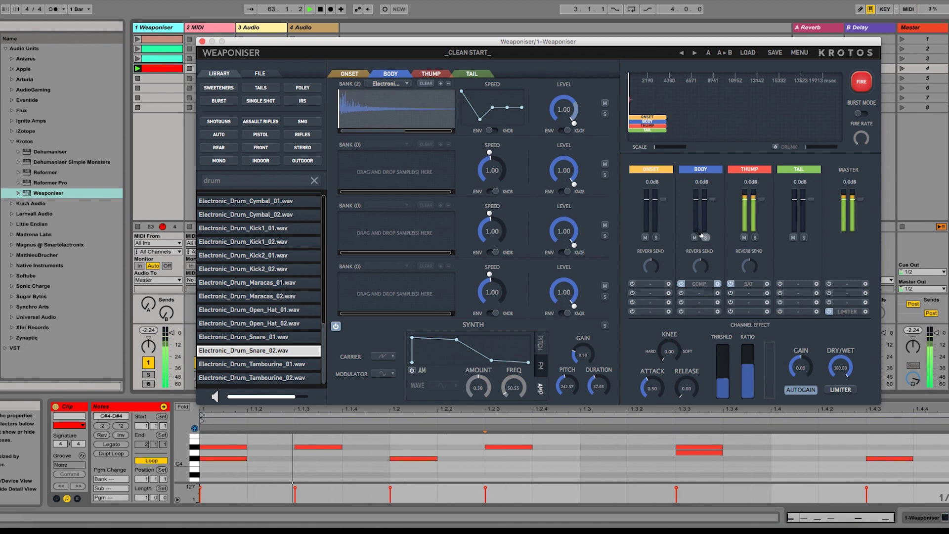
# Load Electronic_Drum_Tambourine_01.wav and Electronic_Drum_Tambourine_02.wav into the first Onset bank and adjust the bank's level.
pyautogui.click(350, 74)
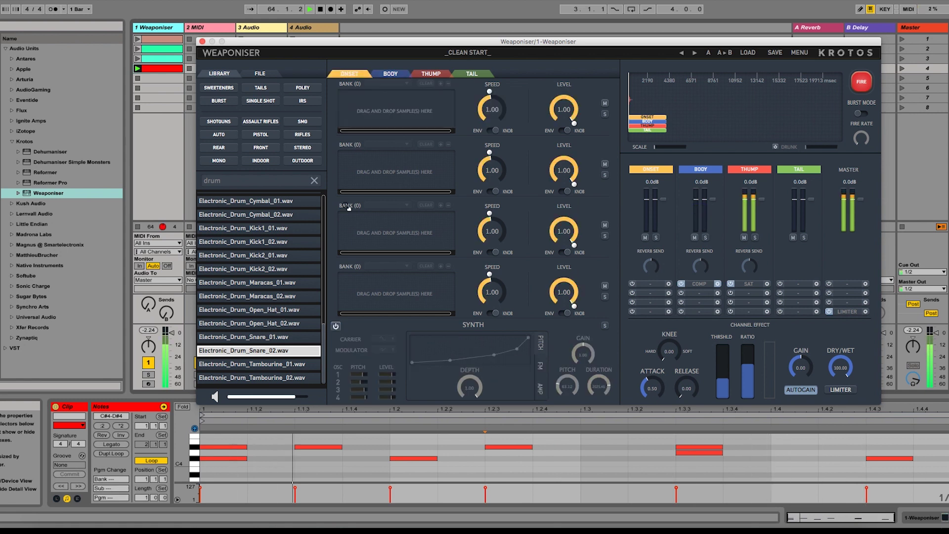
pyautogui.click(256, 364)
pyautogui.moveTo(256, 364); pyautogui.dragTo(385, 113)
pyautogui.moveTo(256, 378); pyautogui.dragTo(391, 109)
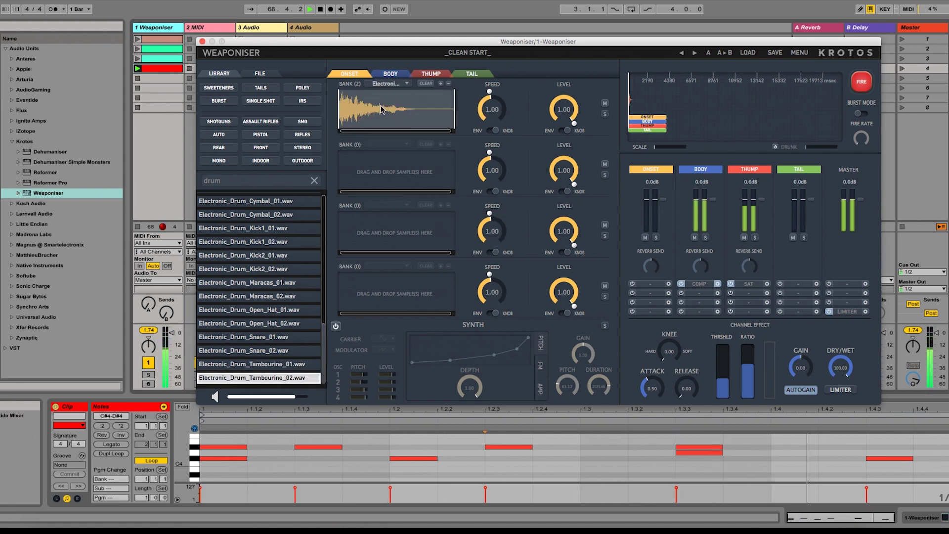
pyautogui.moveTo(563, 112); pyautogui.dragTo(544, 126)
# Enable the Tail reverb with BackStairs_Stereo.wav as its impulse response and set the Tail channel level to -2.2 dB.
pyautogui.click(472, 73)
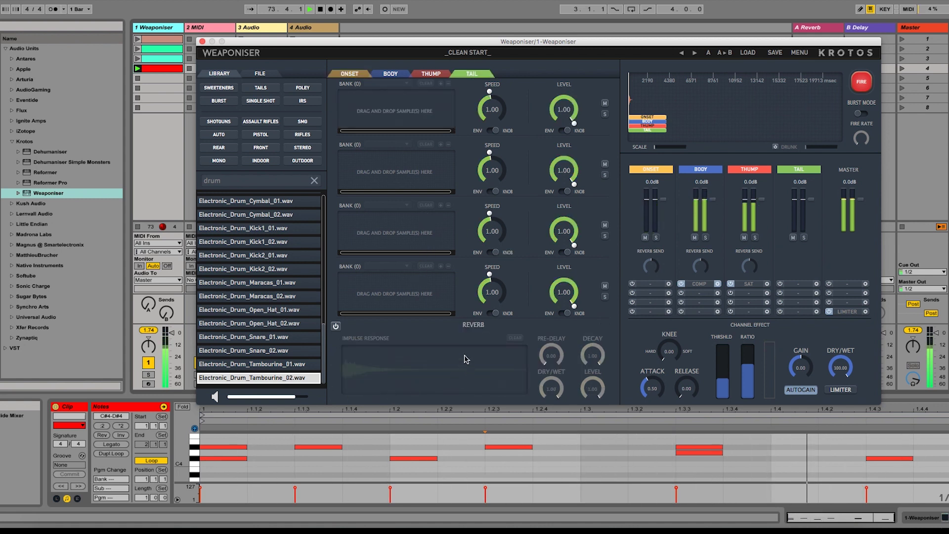
pyautogui.click(302, 101)
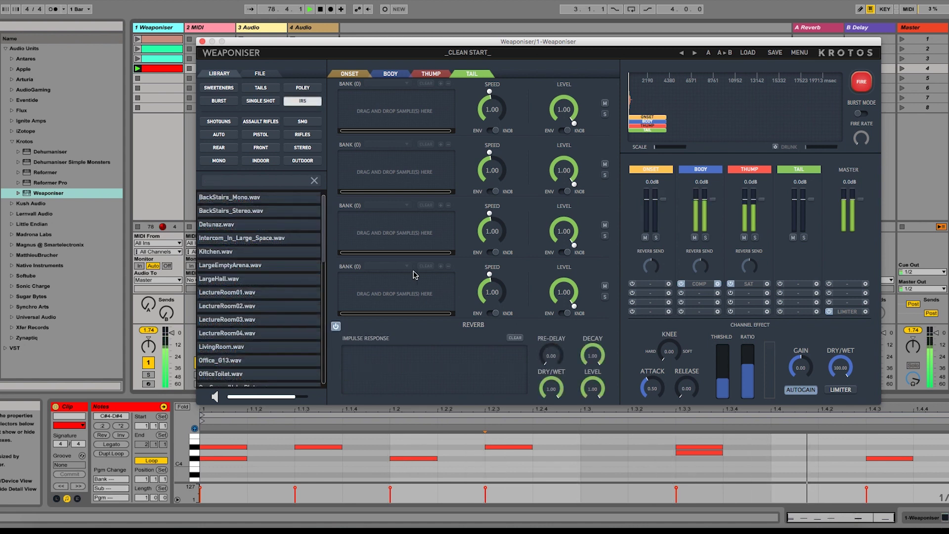
pyautogui.moveTo(257, 211); pyautogui.dragTo(410, 376)
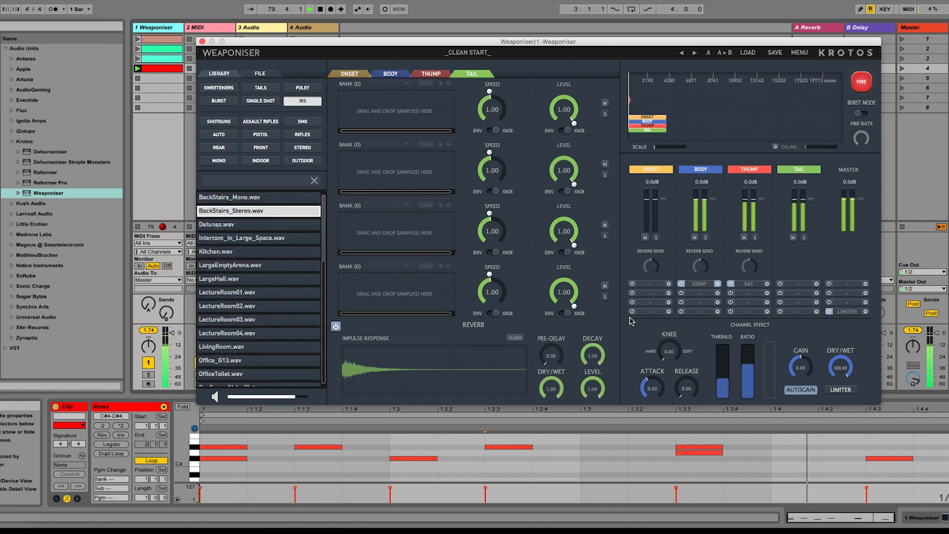
pyautogui.moveTo(811, 207); pyautogui.dragTo(812, 209)
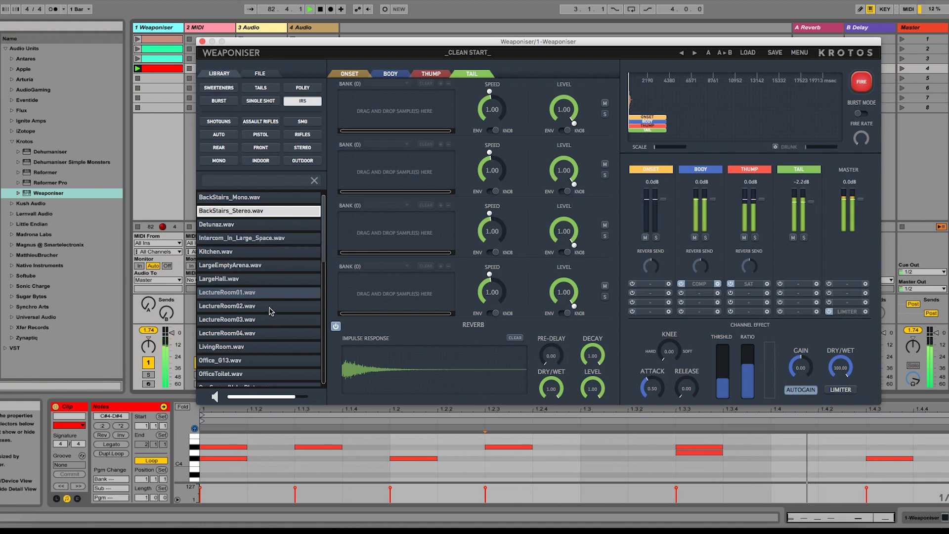
# Try LivingRoom.wav and OneSecondValvePlate.wav as the Tail reverb's impulse response.
pyautogui.scroll(-3, 258, 306)
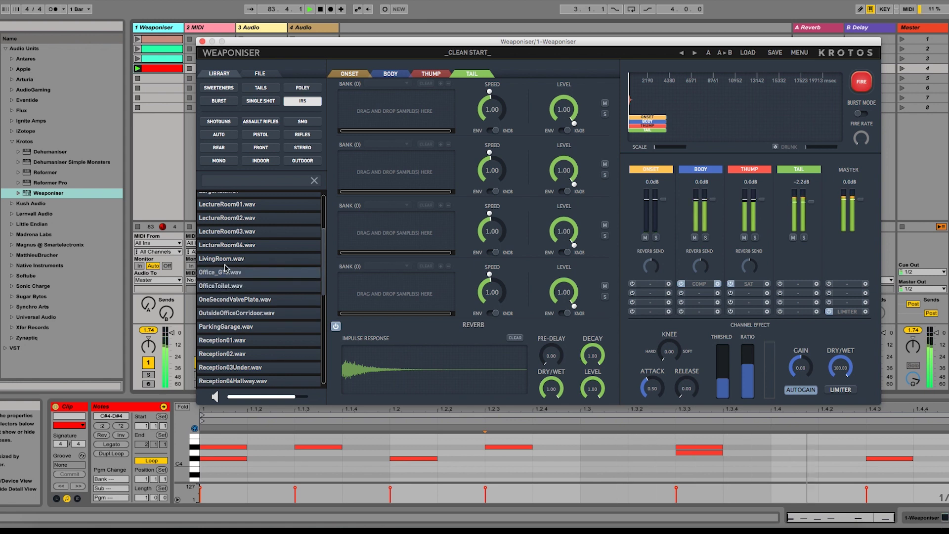
pyautogui.moveTo(252, 258); pyautogui.dragTo(385, 363)
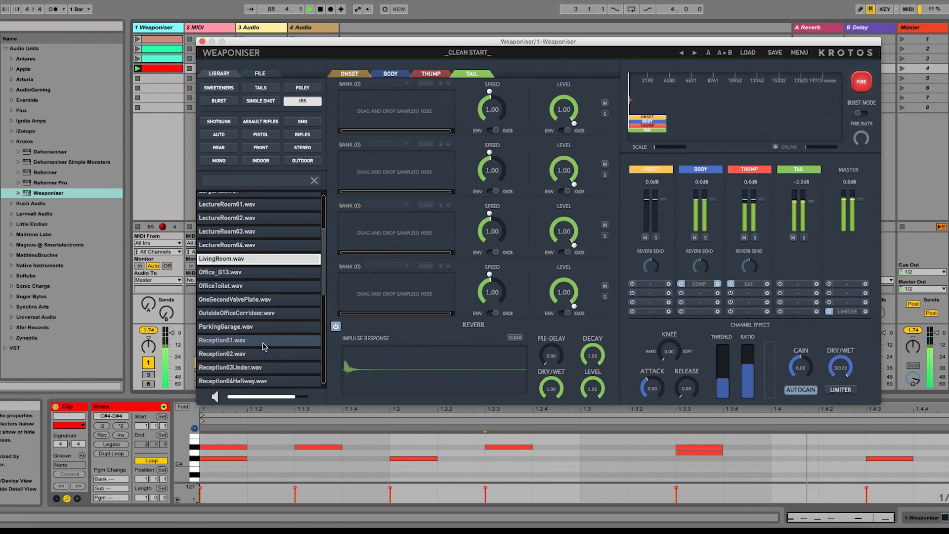
pyautogui.scroll(-5, 266, 347)
pyautogui.scroll(-4, 266, 346)
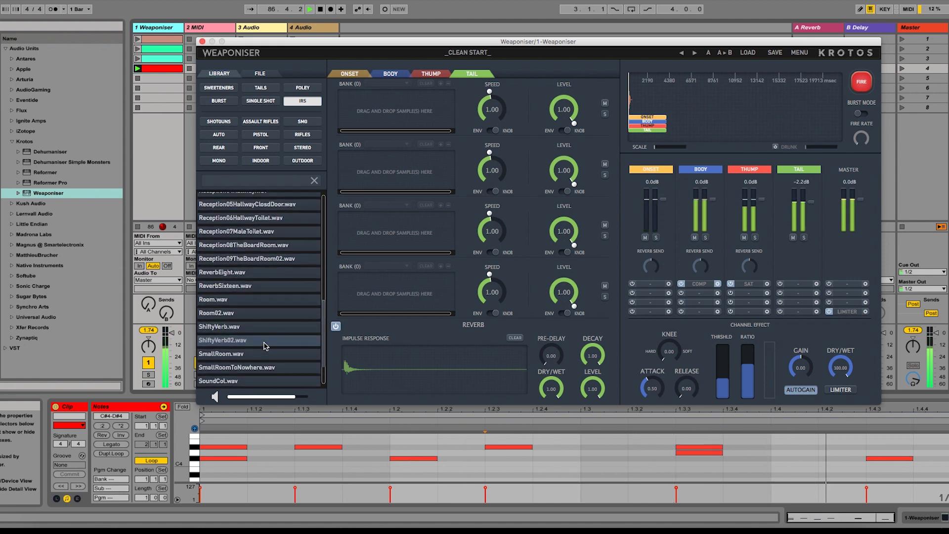
pyautogui.scroll(6, 266, 315)
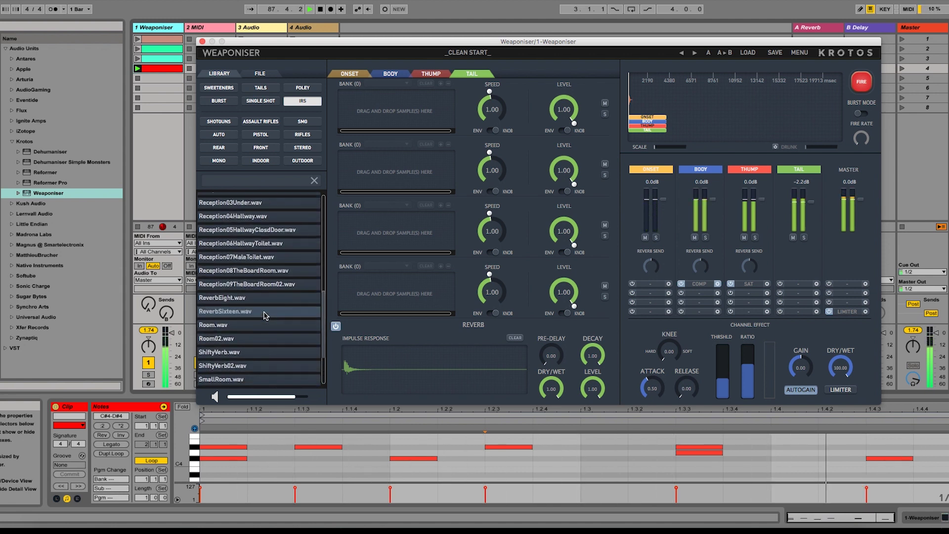
pyautogui.click(232, 230)
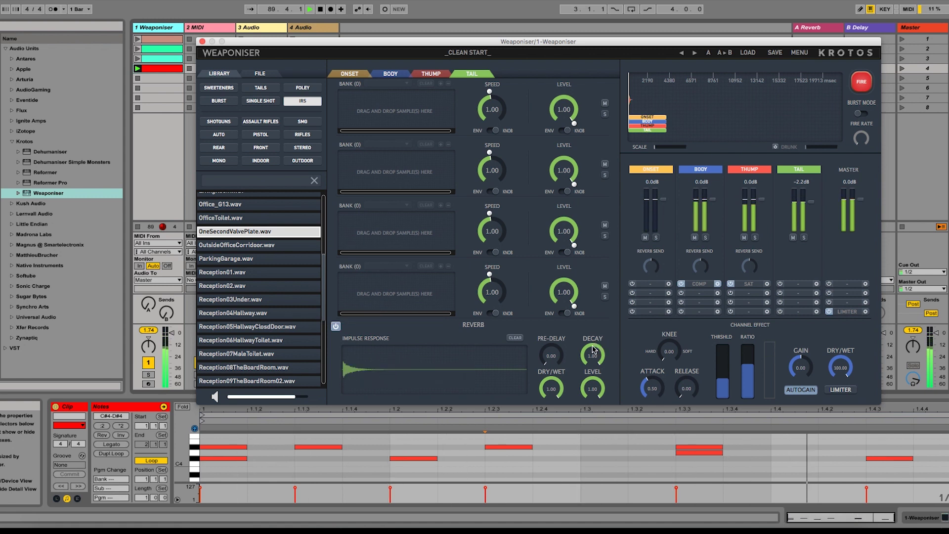
pyautogui.moveTo(581, 377); pyautogui.dragTo(574, 428)
# Load BackStairs_Stereo.wav back into the Tail reverb and set the Tail channel level to -2.5 dB.
pyautogui.scroll(5, 259, 287)
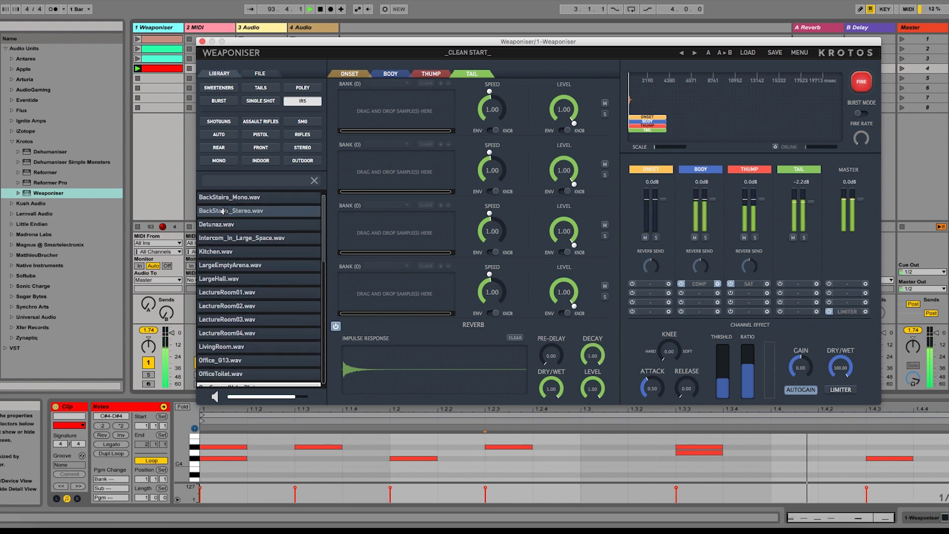
pyautogui.moveTo(233, 212); pyautogui.dragTo(365, 357)
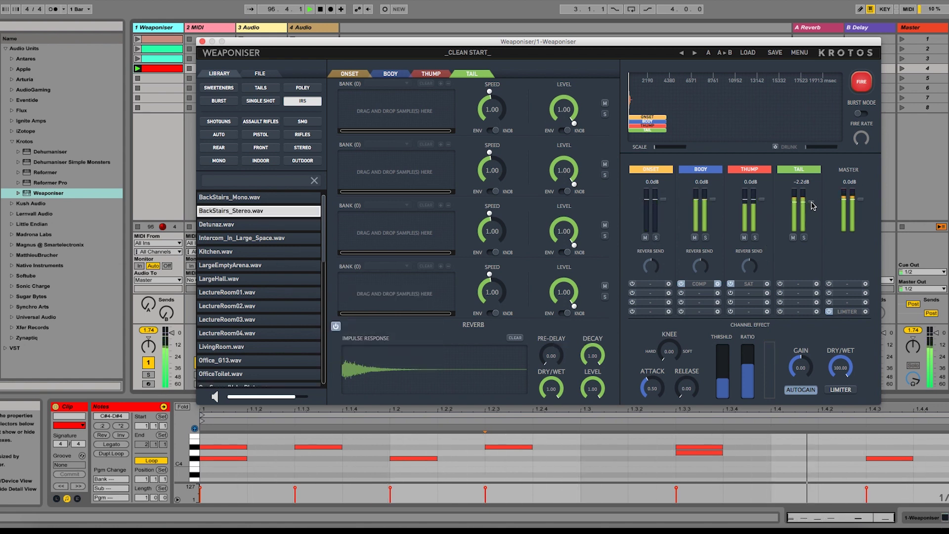
pyautogui.moveTo(811, 200); pyautogui.dragTo(812, 204)
# Add a Flanger to the Master channel's first effect slot with delay 18.2 ms and rate 14.60.
pyautogui.click(855, 287)
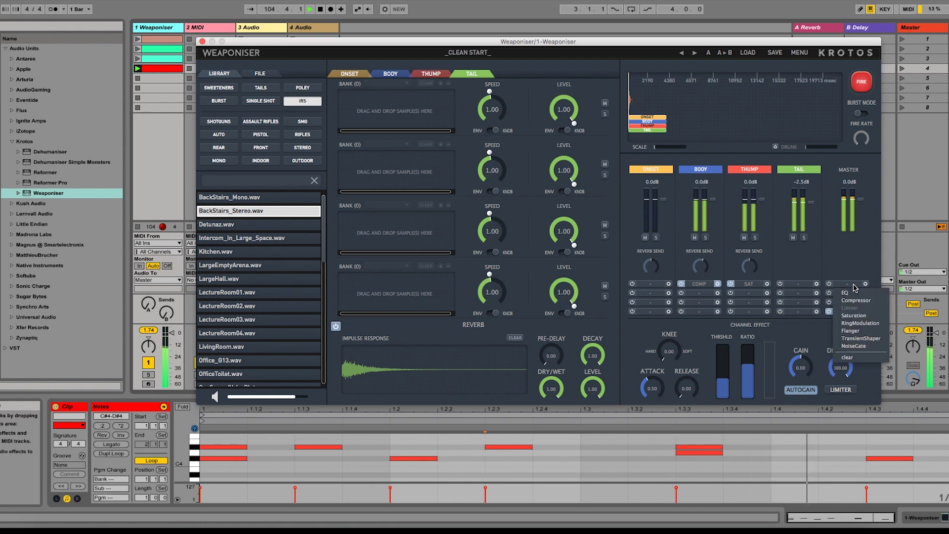
pyautogui.click(859, 336)
pyautogui.moveTo(776, 353); pyautogui.dragTo(791, 318)
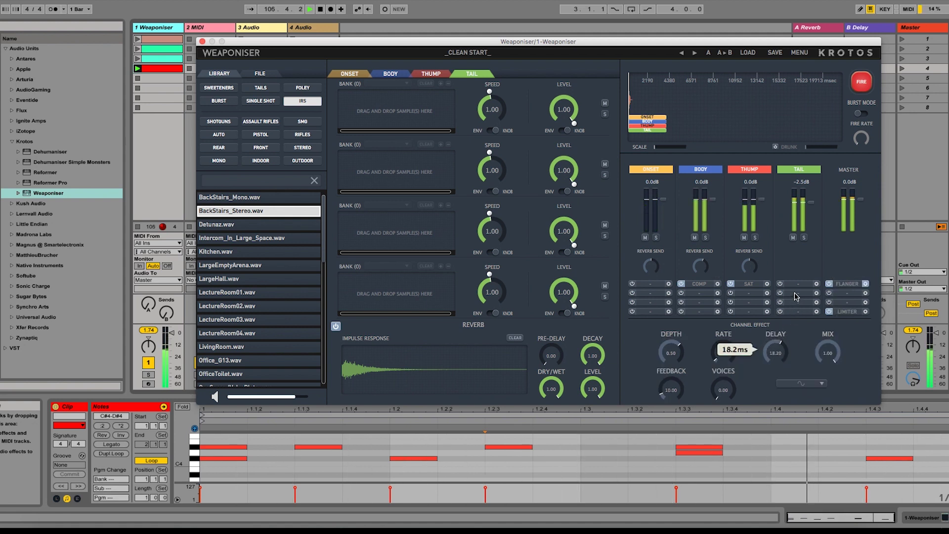
pyautogui.moveTo(717, 351); pyautogui.dragTo(744, 238)
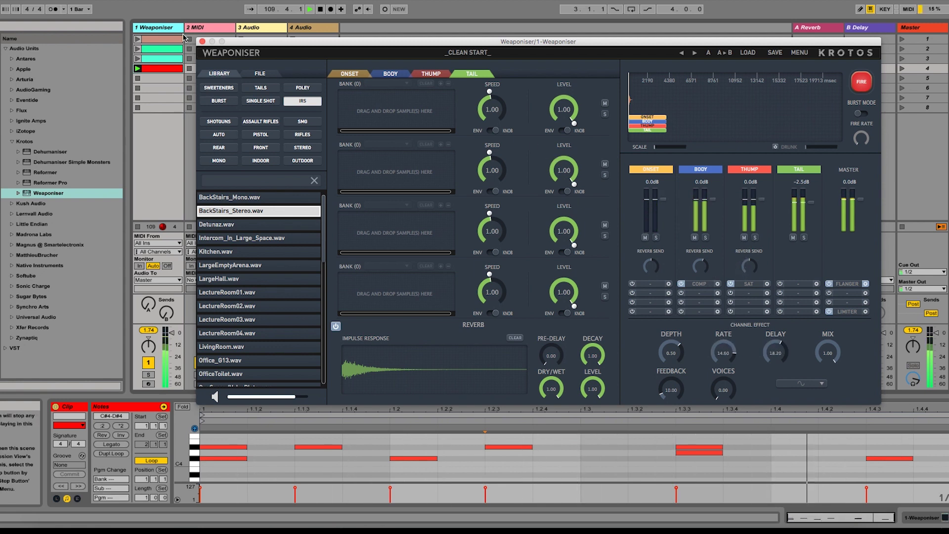
# Set the Flanger's depth to 0.29 and feedback to 24, and assign Master Flanger Feedback to the Weaponiser device's horizontal X-Y axis.
pyautogui.hotkey('shift', 'Tab')
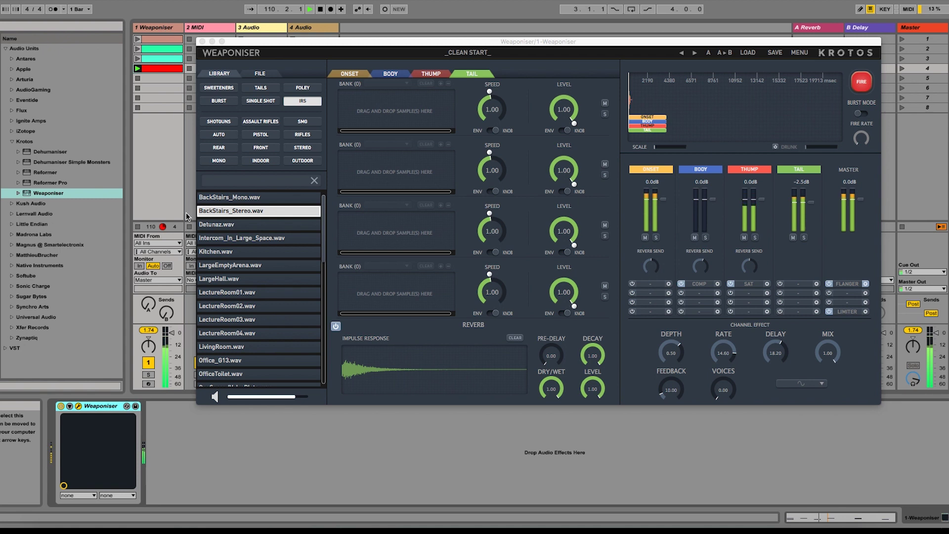
pyautogui.click(79, 496)
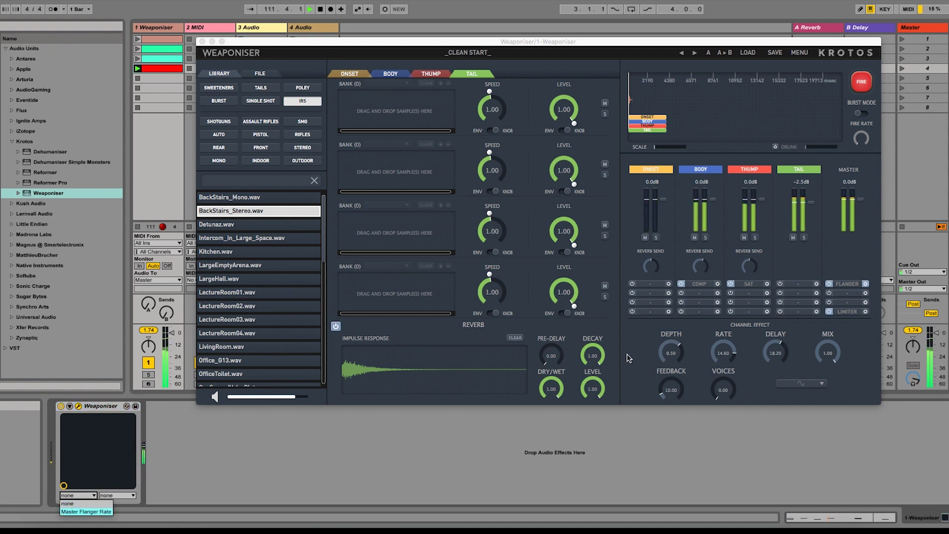
pyautogui.moveTo(658, 352); pyautogui.dragTo(676, 366)
pyautogui.click(78, 495)
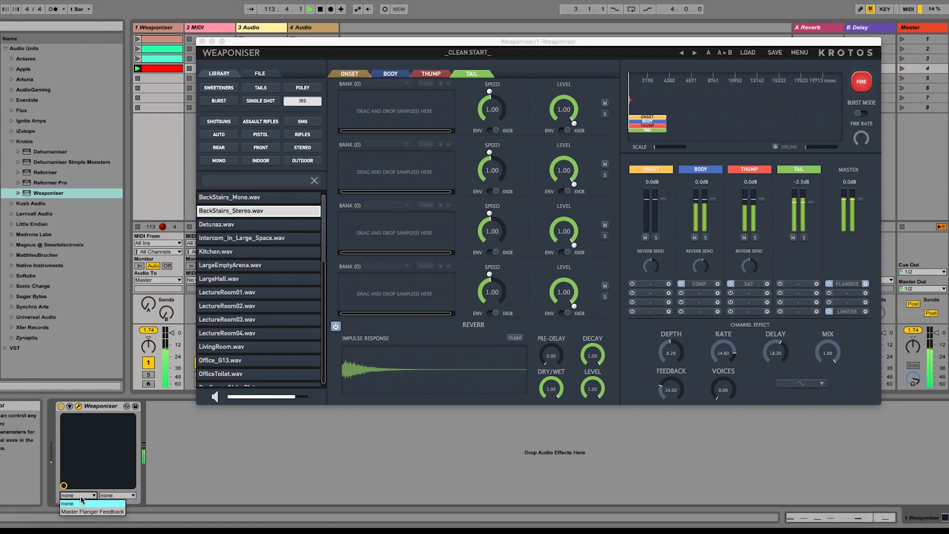
pyautogui.click(88, 514)
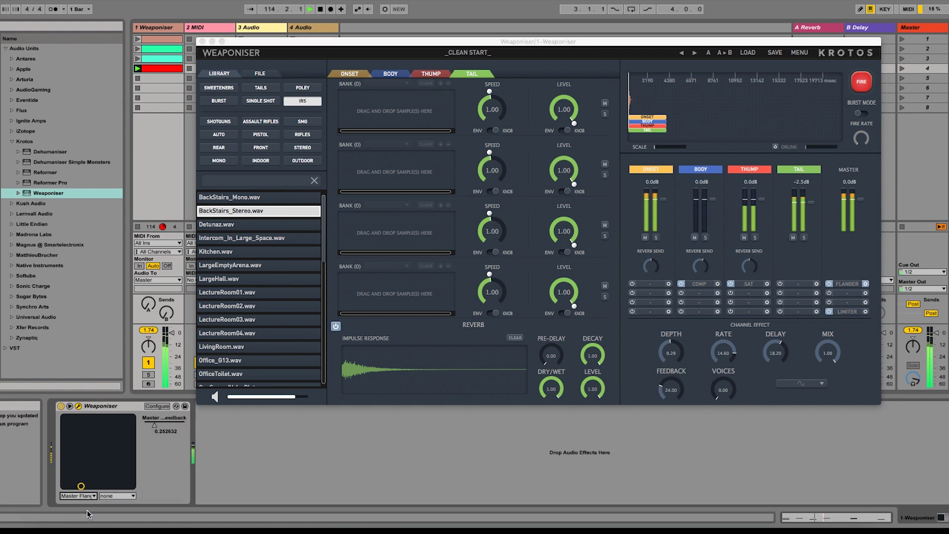
# Assign Master Flanger Depth to the Weaponiser device's vertical X-Y axis and move the X-Y point to minimum feedback and depth.
pyautogui.click(92, 483)
pyautogui.click(117, 496)
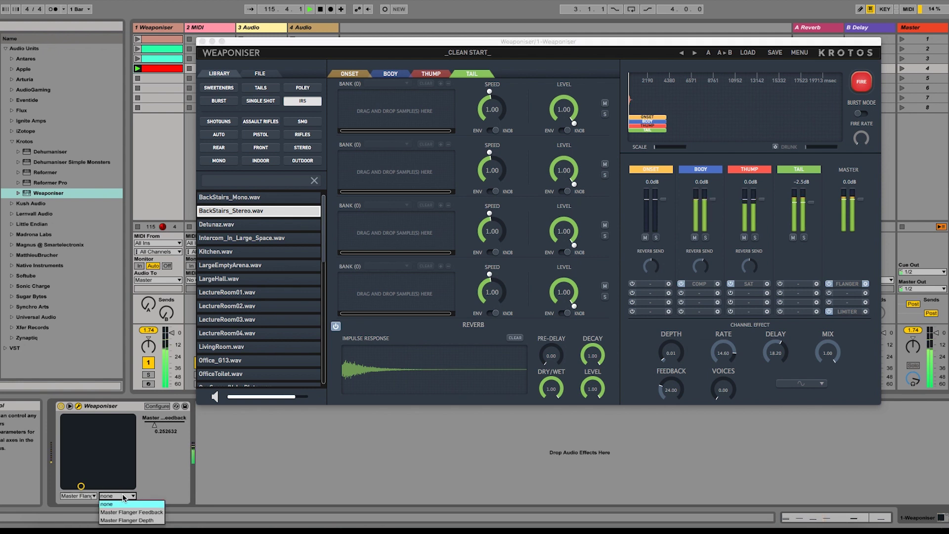
pyautogui.click(102, 508)
pyautogui.moveTo(77, 486)
pyautogui.mouseDown()
pyautogui.moveTo(64, 429)
pyautogui.moveTo(131, 421)
pyautogui.moveTo(133, 486)
pyautogui.moveTo(95, 438)
pyautogui.moveTo(116, 434)
pyautogui.moveTo(133, 452)
pyautogui.moveTo(110, 473)
pyautogui.moveTo(125, 432)
pyautogui.moveTo(89, 436)
pyautogui.moveTo(115, 447)
pyautogui.moveTo(63, 486)
pyautogui.mouseUp()
pyautogui.click(151, 330)
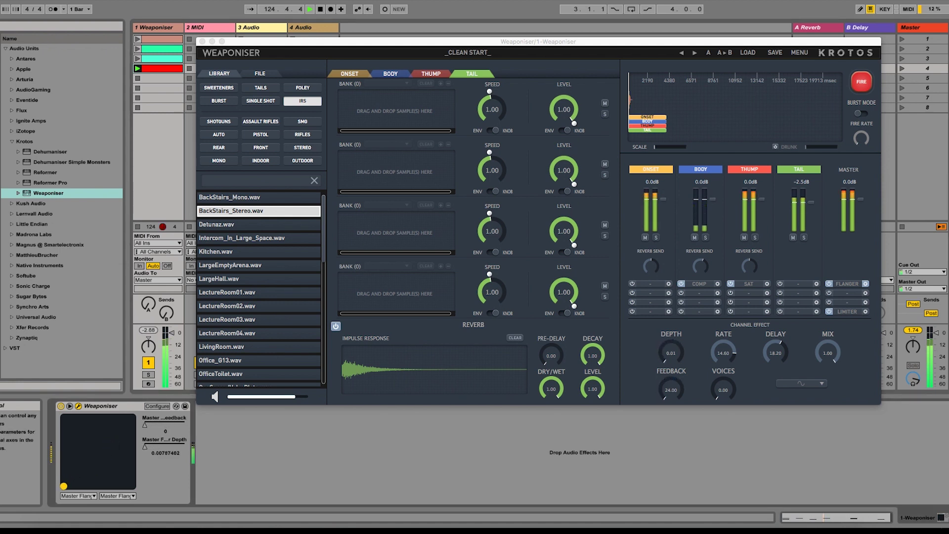
# Audition the first and second Weaponiser clips while reviewing the Onset and Body layers.
pyautogui.click(156, 43)
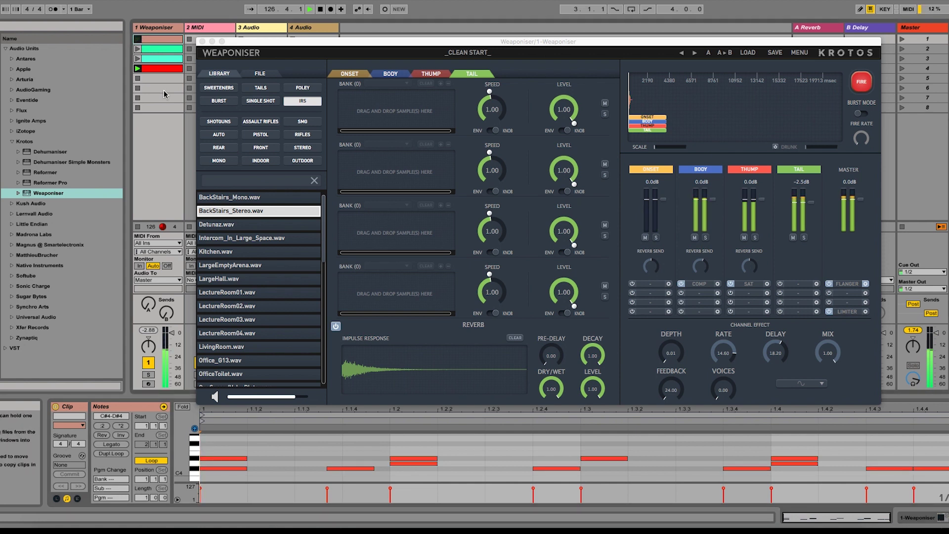
pyautogui.click(350, 73)
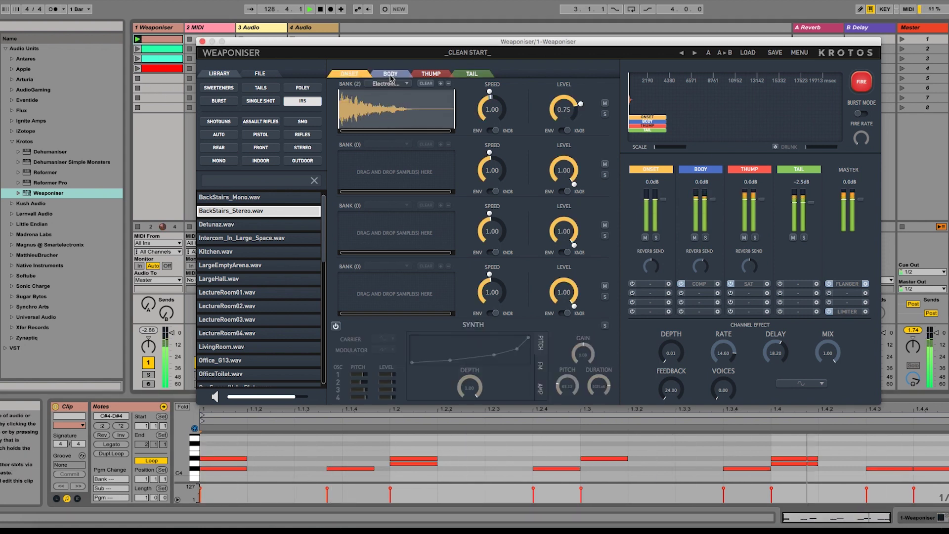
pyautogui.click(390, 75)
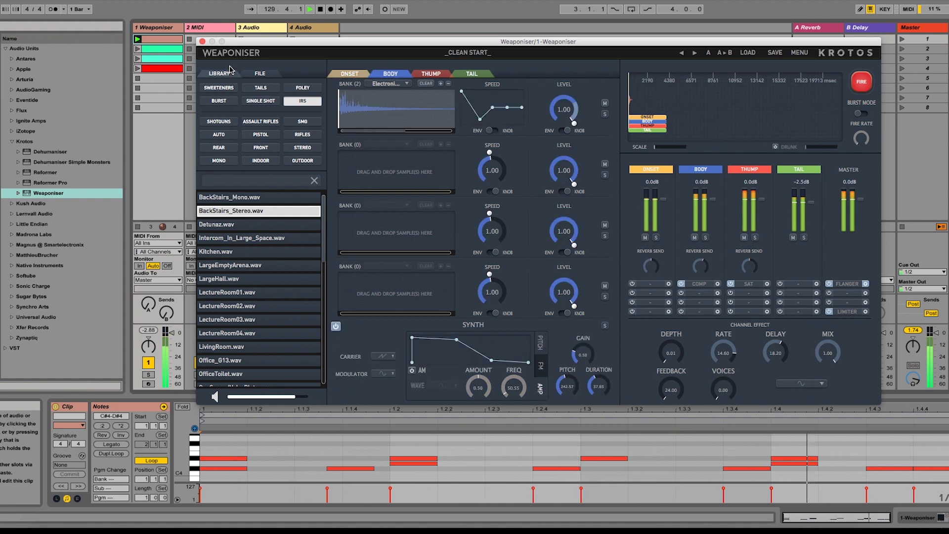
pyautogui.click(142, 50)
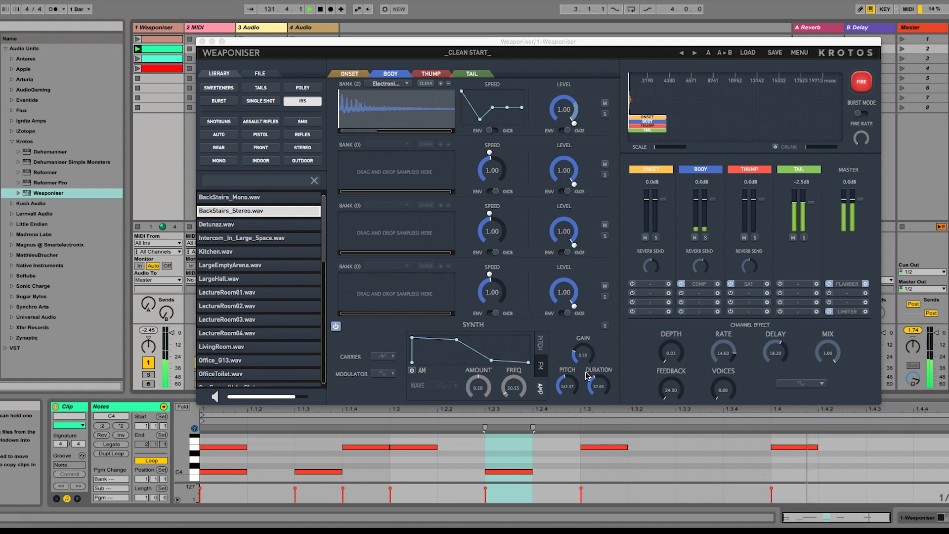
# Set the Body synth's pitch to about 106 and its duration to about 40.
pyautogui.moveTo(587, 376)
pyautogui.mouseDown()
pyautogui.moveTo(611, 339)
pyautogui.moveTo(600, 373)
pyautogui.mouseUp()
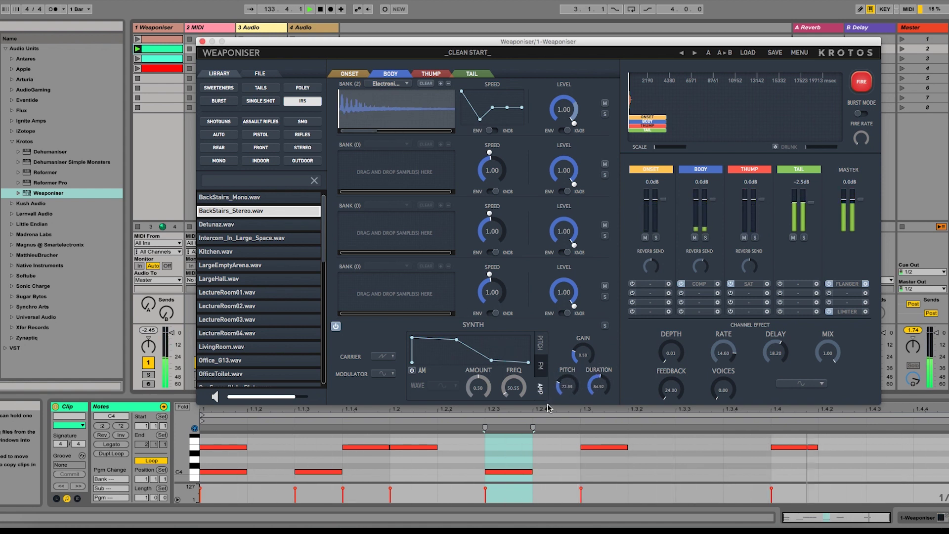
pyautogui.moveTo(548, 408)
pyautogui.mouseDown()
pyautogui.moveTo(553, 342)
pyautogui.moveTo(545, 398)
pyautogui.mouseUp()
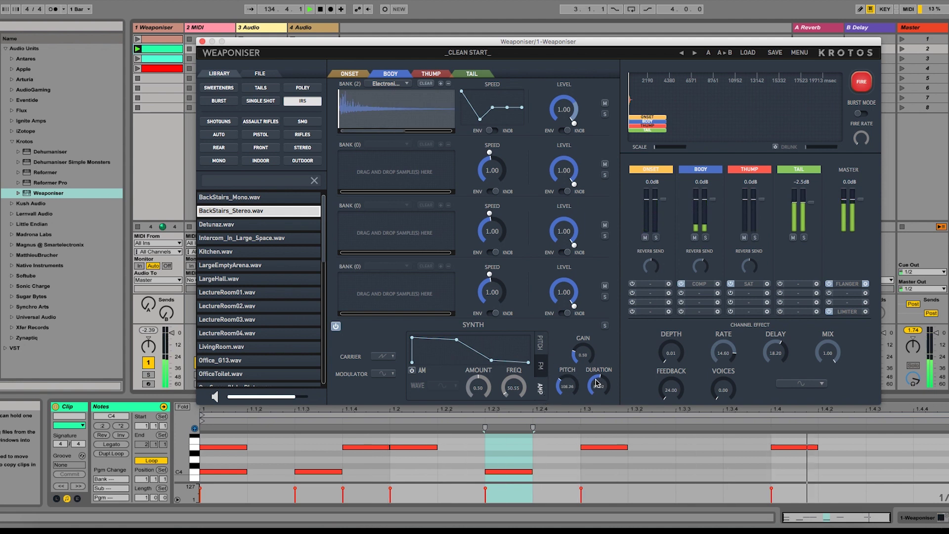
pyautogui.moveTo(597, 382); pyautogui.dragTo(596, 403)
# Audition the third and fourth clips while moving the X-Y point, ending at flanger feedback about 0.17 and depth about 0.05.
pyautogui.click(159, 32)
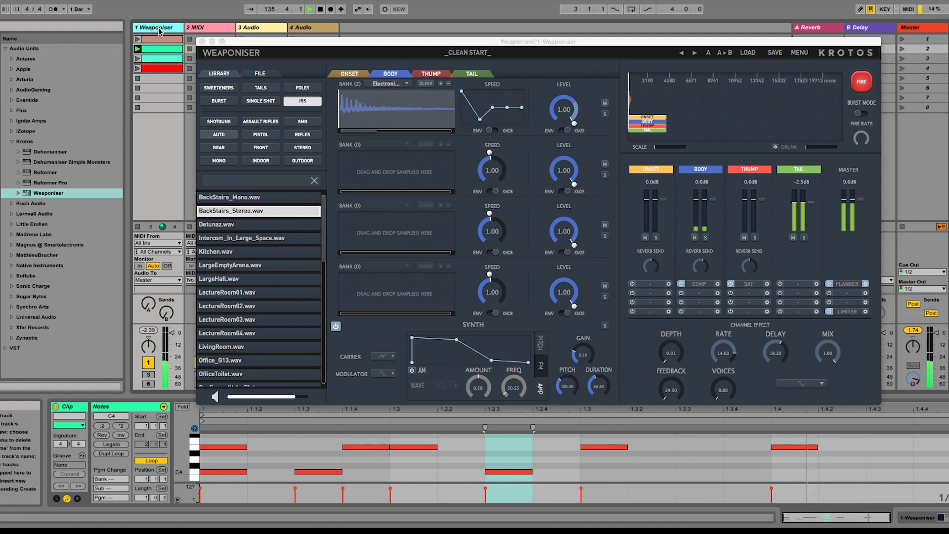
pyautogui.click(159, 32)
pyautogui.moveTo(104, 486); pyautogui.dragTo(68, 471)
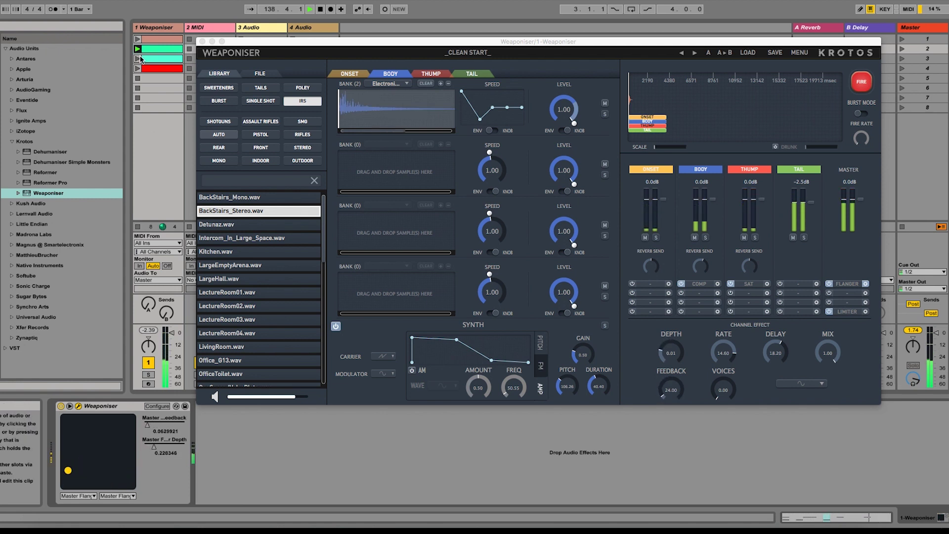
pyautogui.click(139, 59)
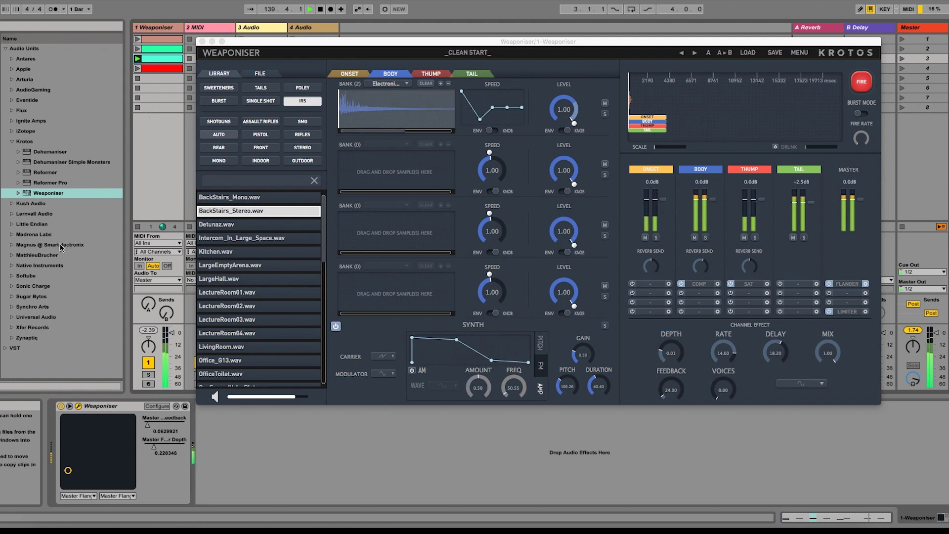
pyautogui.moveTo(68, 473); pyautogui.dragTo(64, 486)
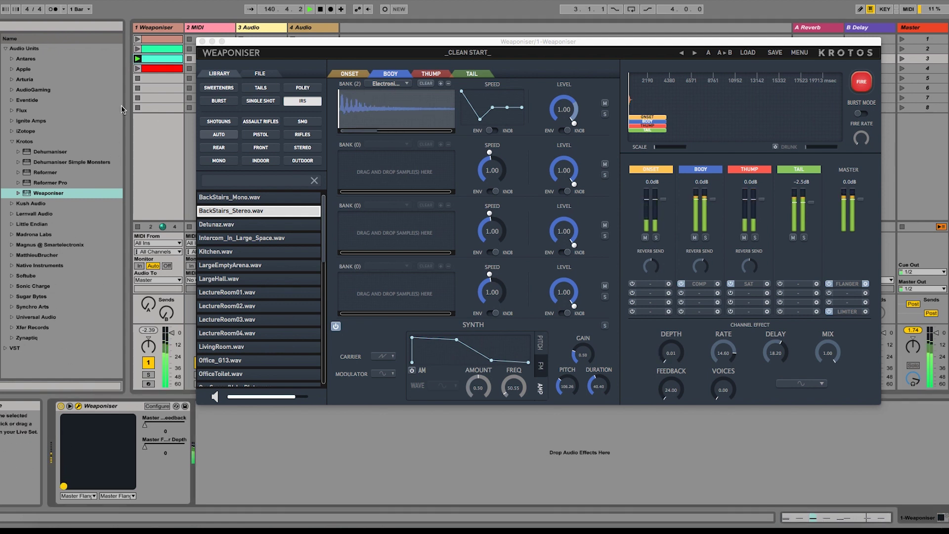
pyautogui.click(139, 69)
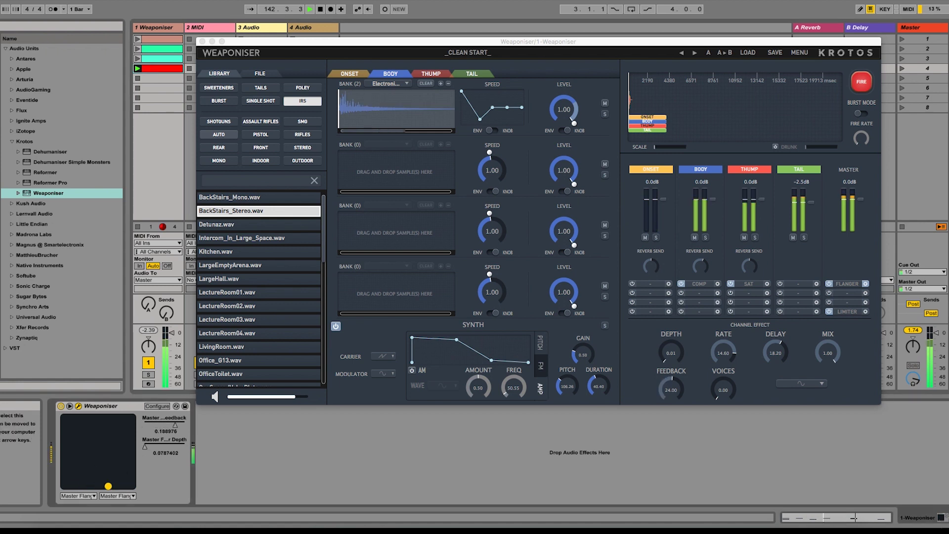
pyautogui.moveTo(64, 486)
pyautogui.mouseDown()
pyautogui.moveTo(125, 484)
pyautogui.moveTo(79, 463)
pyautogui.moveTo(63, 483)
pyautogui.moveTo(132, 486)
pyautogui.moveTo(63, 447)
pyautogui.moveTo(114, 459)
pyautogui.moveTo(89, 462)
pyautogui.moveTo(81, 477)
pyautogui.moveTo(102, 484)
pyautogui.moveTo(75, 483)
pyautogui.mouseUp()
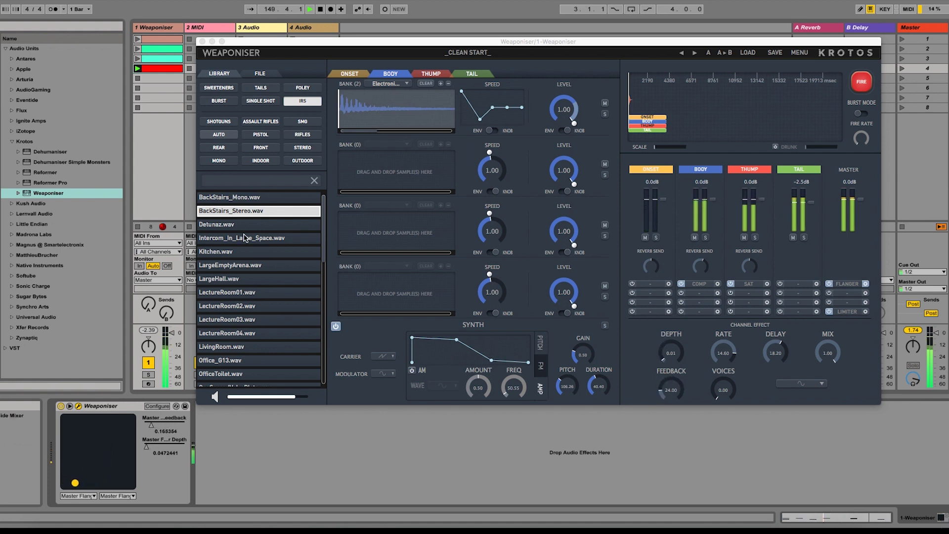
# Load AK47_BURST_200M_01.wav into the Body layer's second bank and shape its level with a falling envelope.
pyautogui.click(303, 101)
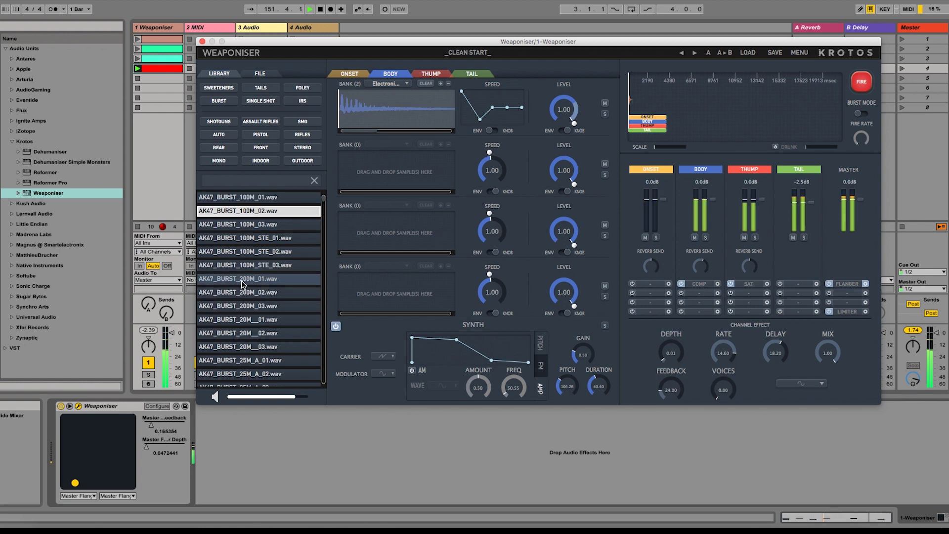
pyautogui.moveTo(242, 283); pyautogui.dragTo(361, 176)
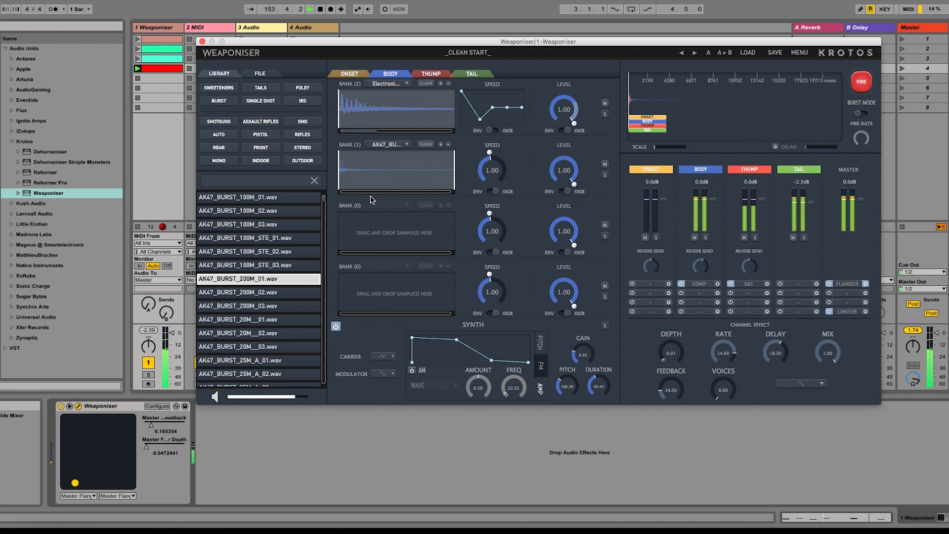
pyautogui.click(563, 191)
pyautogui.moveTo(562, 155); pyautogui.dragTo(551, 152)
pyautogui.click(440, 145)
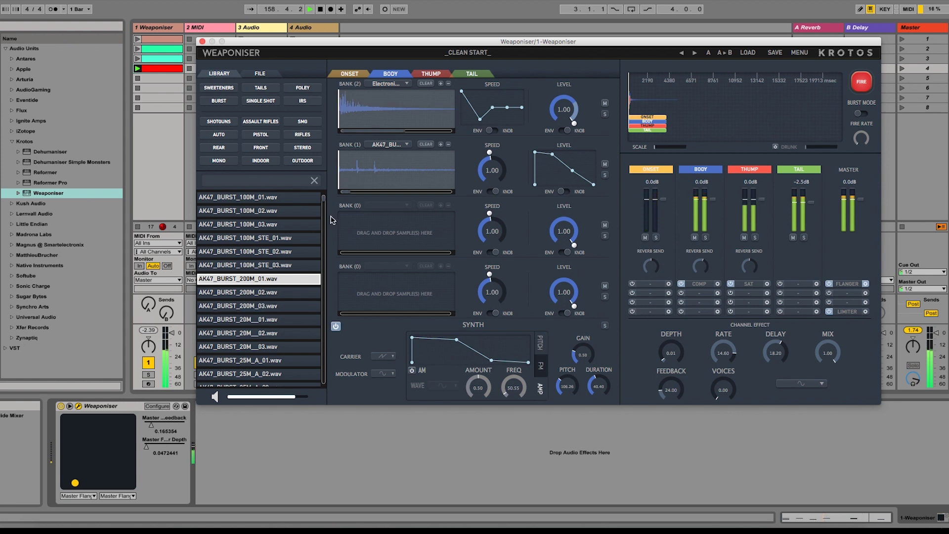
# Load the pistol sample BERETTA_SINGLESHOT_5M_MS_01.wav into the Onset layer's second bank and adjust its level.
pyautogui.click(349, 74)
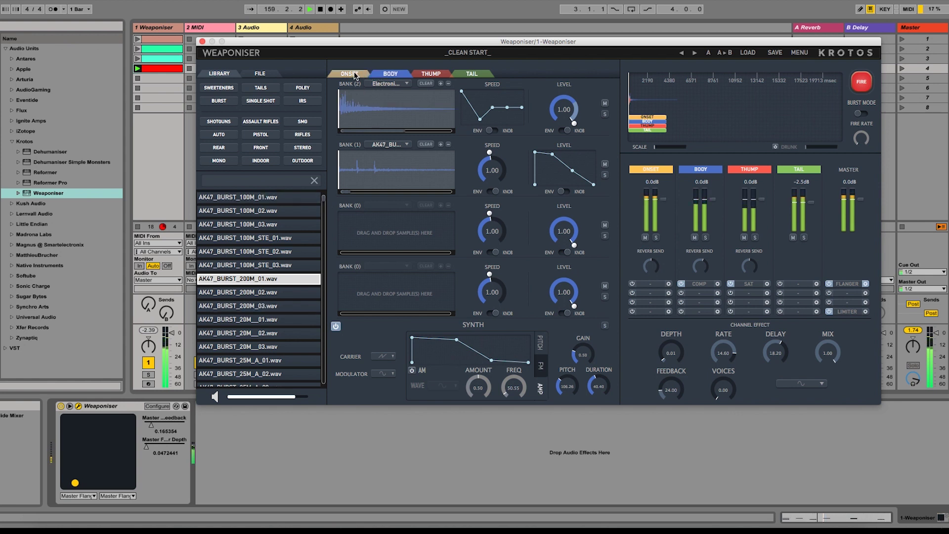
pyautogui.click(255, 135)
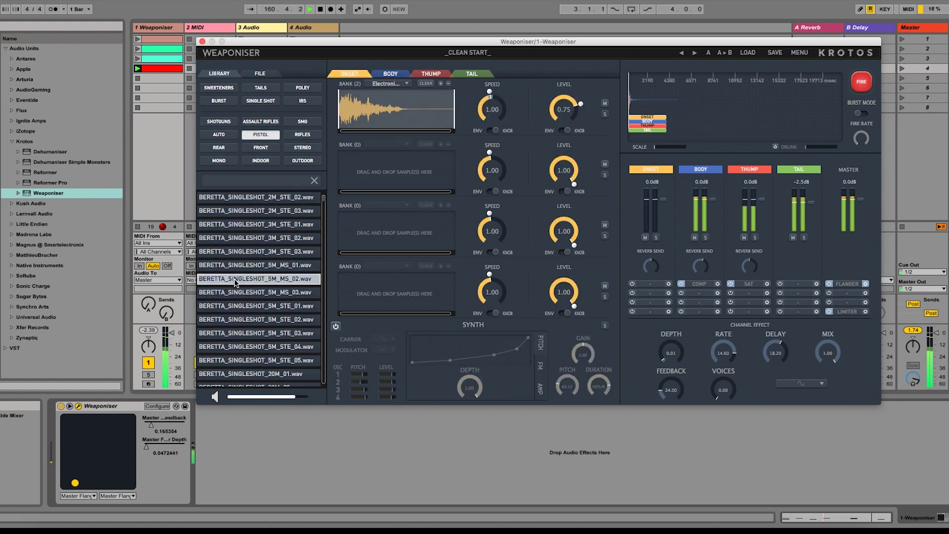
pyautogui.moveTo(228, 271); pyautogui.dragTo(391, 171)
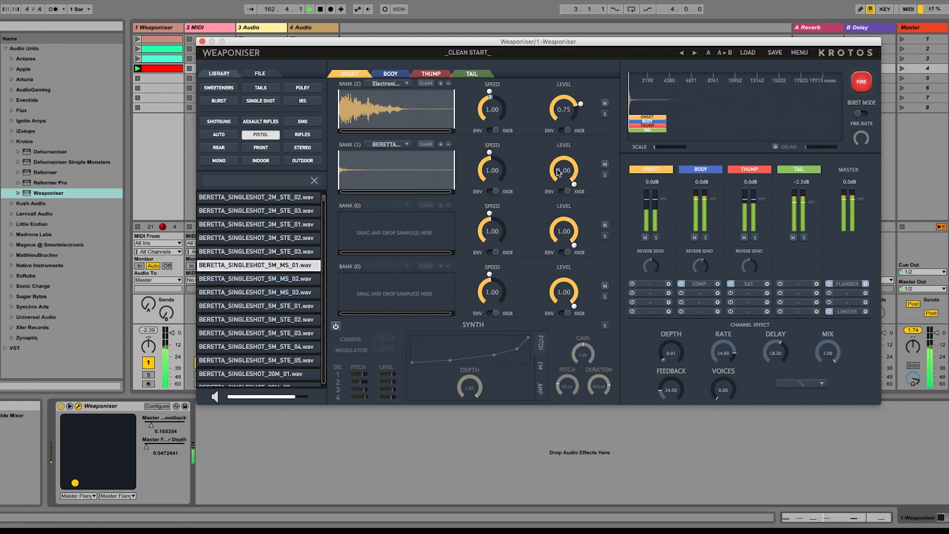
pyautogui.moveTo(541, 192); pyautogui.dragTo(535, 218)
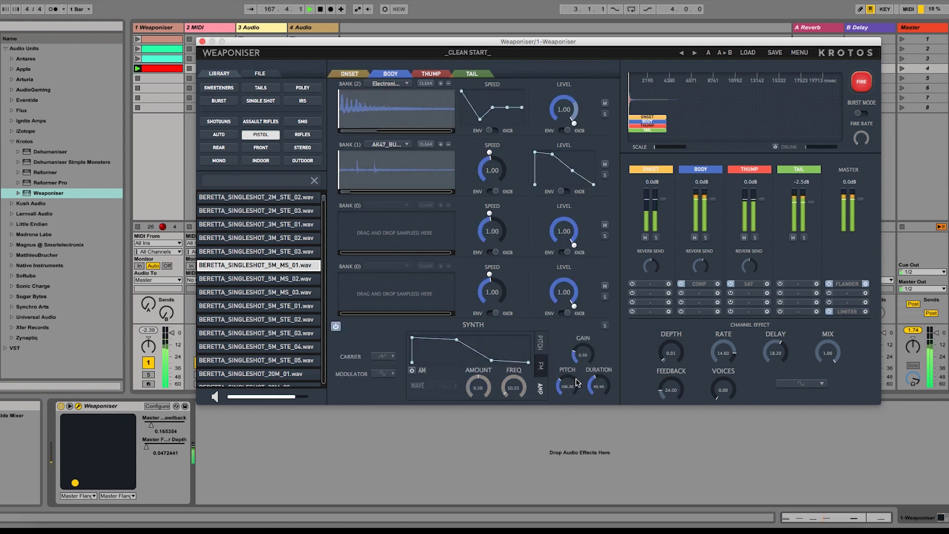
# Raise the Body synth's pitch and move the X-Y point to flanger feedback about 0.57 and depth about 0.27.
pyautogui.moveTo(574, 374); pyautogui.dragTo(576, 369)
pyautogui.moveTo(74, 483); pyautogui.dragTo(89, 469)
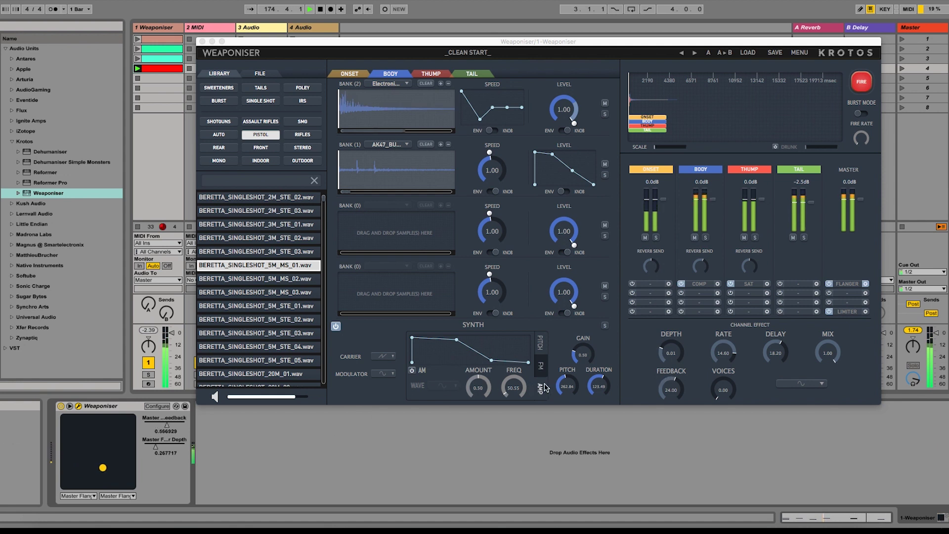
pyautogui.moveTo(567, 386); pyautogui.dragTo(536, 342)
# Enable amplitude modulation on the Body synth with amount 1.00 and frequency about 2900.
pyautogui.click(540, 366)
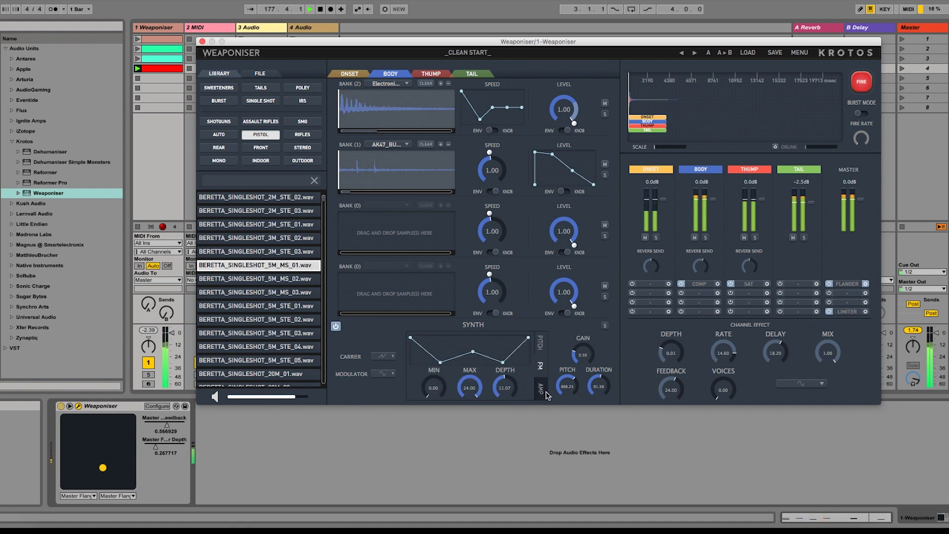
pyautogui.click(541, 391)
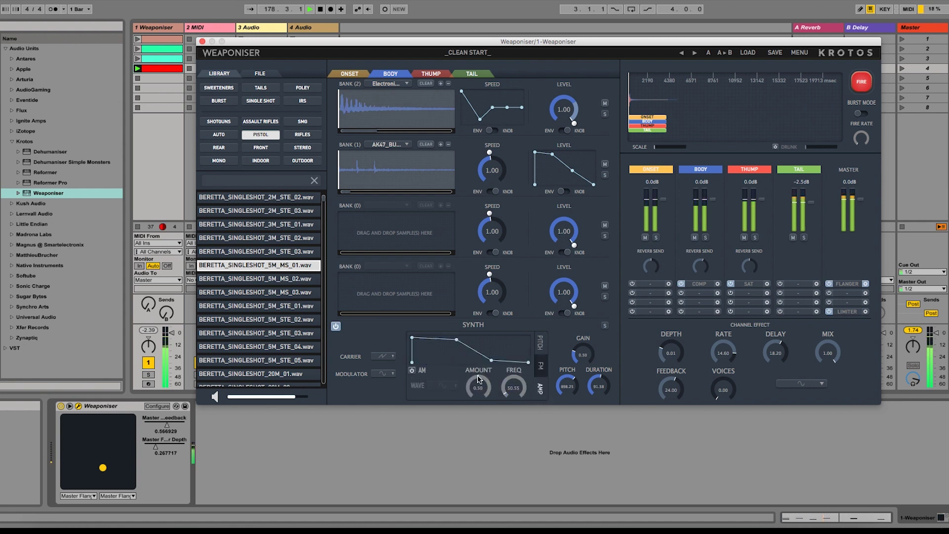
pyautogui.click(412, 371)
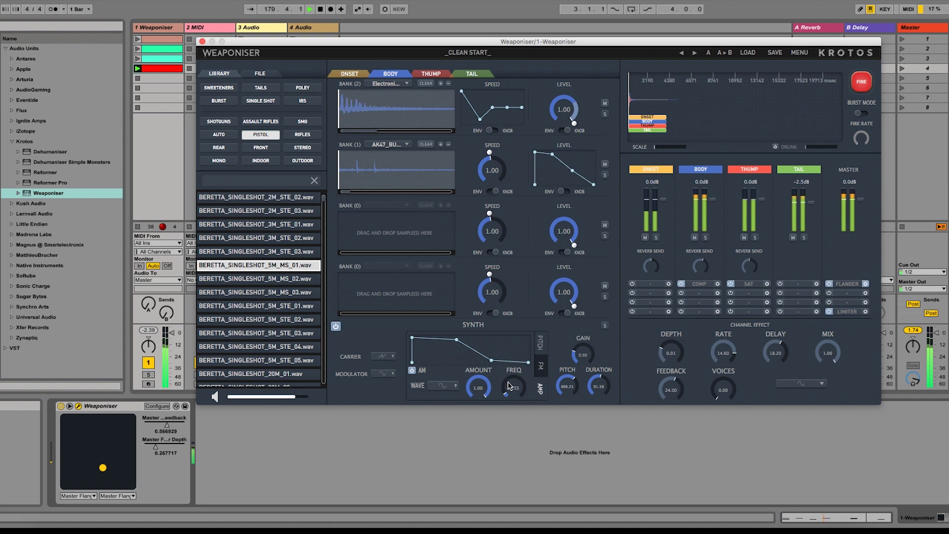
pyautogui.moveTo(514, 385); pyautogui.dragTo(527, 322)
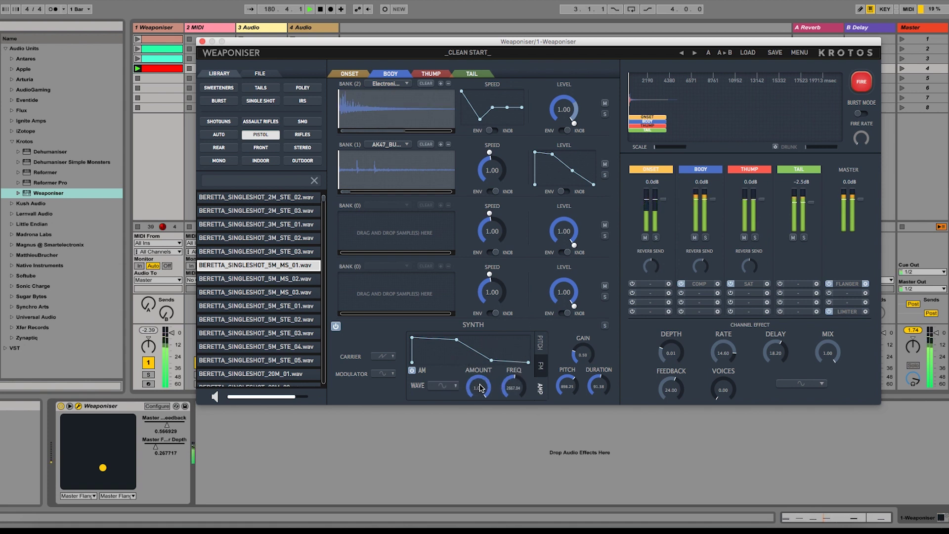
pyautogui.click(538, 368)
# Retune the Body synth's pitch, raise its gain to 0.81, and return the X-Y point to minimum flanger feedback and depth.
pyautogui.moveTo(562, 392); pyautogui.dragTo(562, 395)
pyautogui.moveTo(583, 355); pyautogui.dragTo(582, 328)
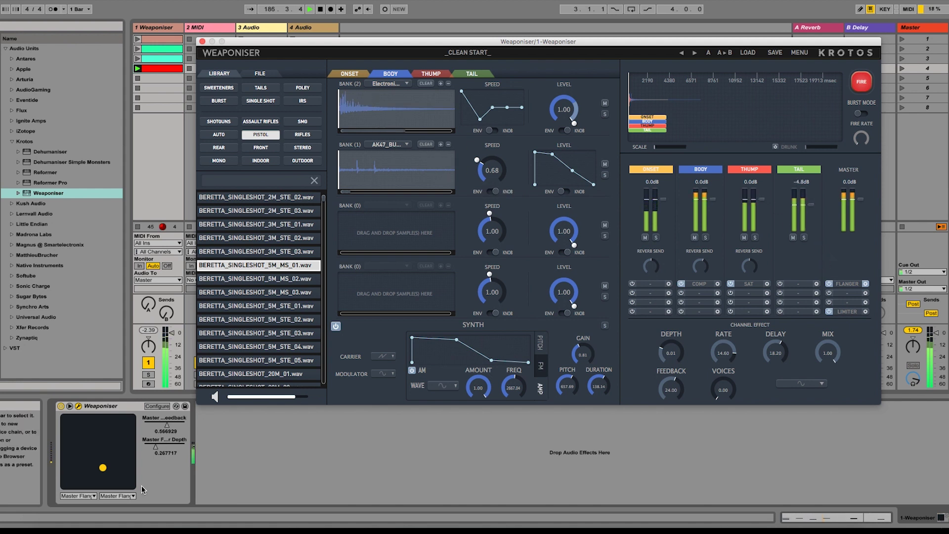
pyautogui.moveTo(103, 467); pyautogui.dragTo(63, 486)
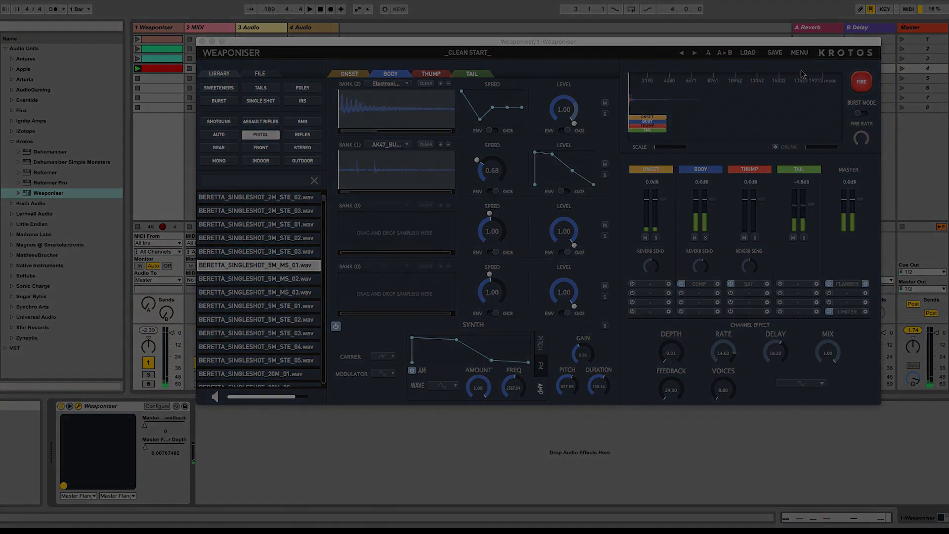